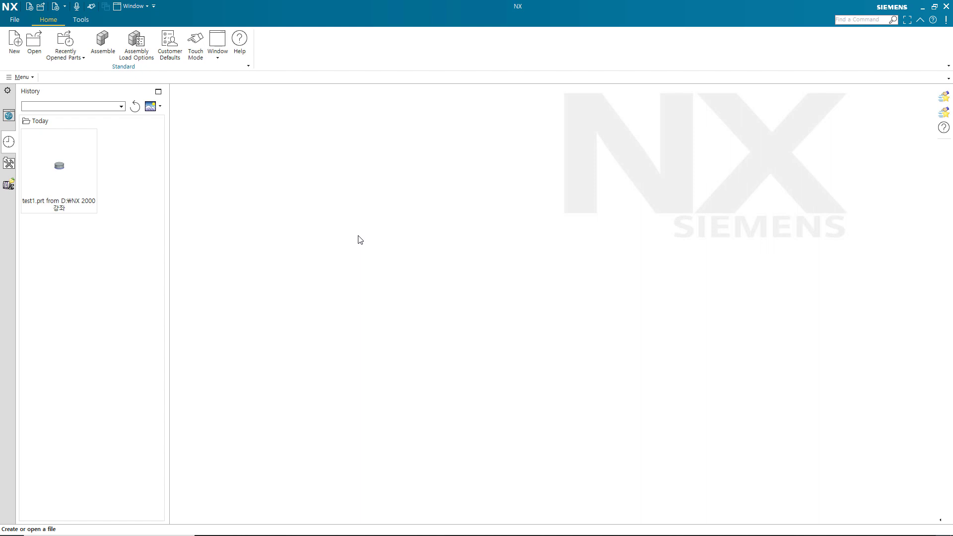
{"action": "left_click", "coordinate": [15, 20]}
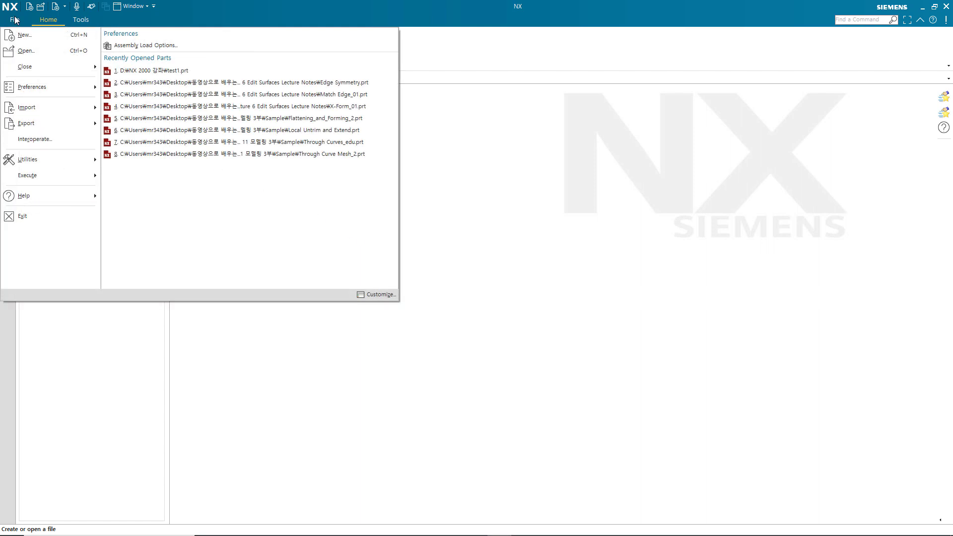
{"action": "left_click", "coordinate": [220, 16]}
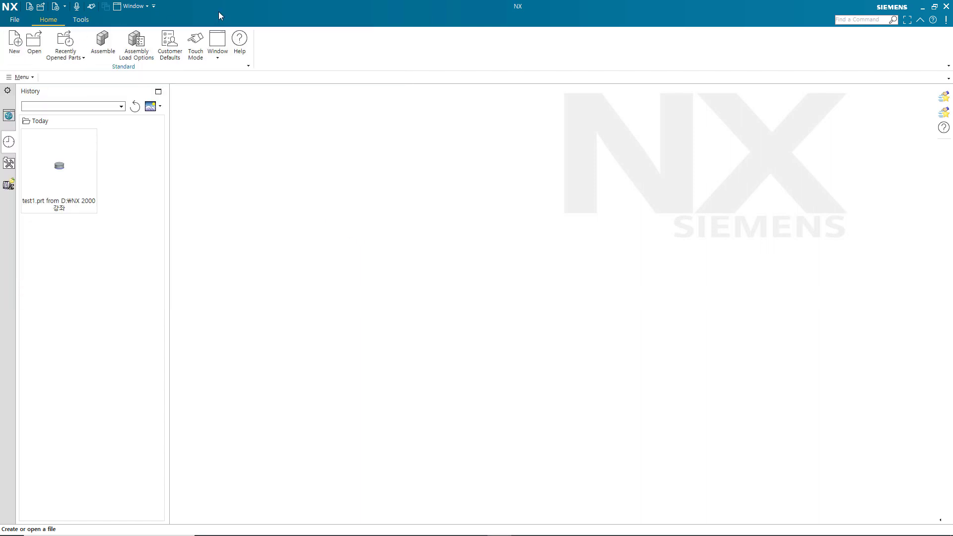
- Create a new part named model1.prt in millimetres from the Model template, keeping the default folder
{"action": "left_click", "coordinate": [14, 43]}
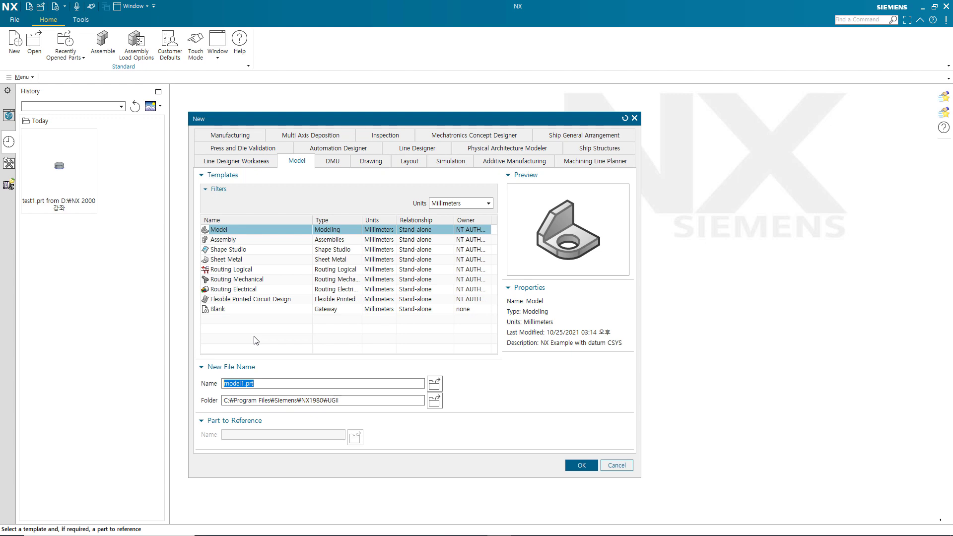
{"action": "left_click", "coordinate": [300, 161]}
{"action": "left_click", "coordinate": [337, 164]}
{"action": "left_click", "coordinate": [371, 162]}
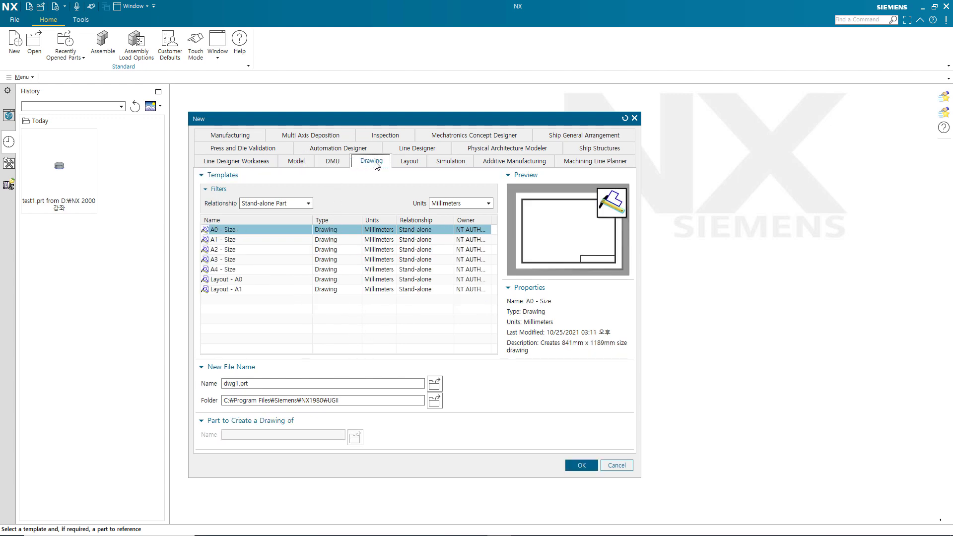
{"action": "left_click", "coordinate": [438, 163]}
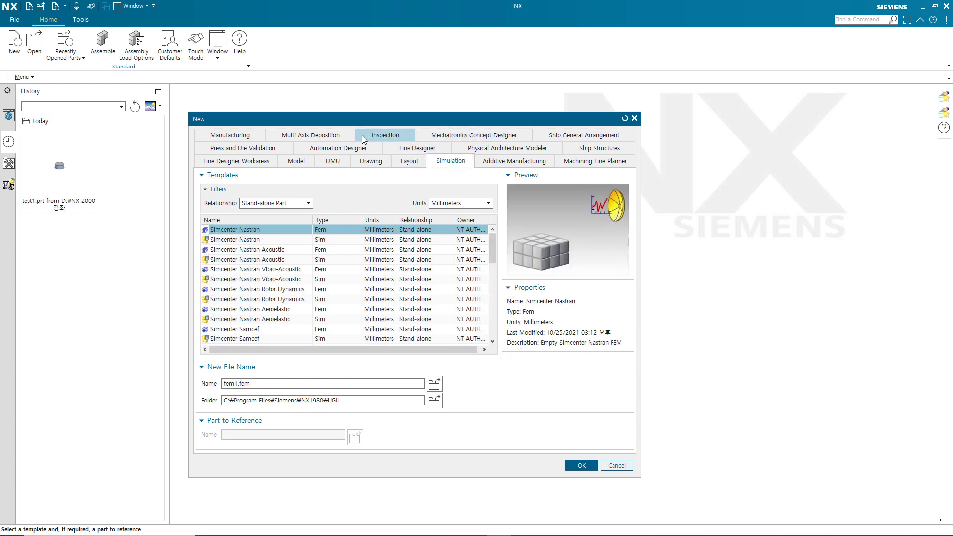
{"action": "left_click", "coordinate": [244, 135]}
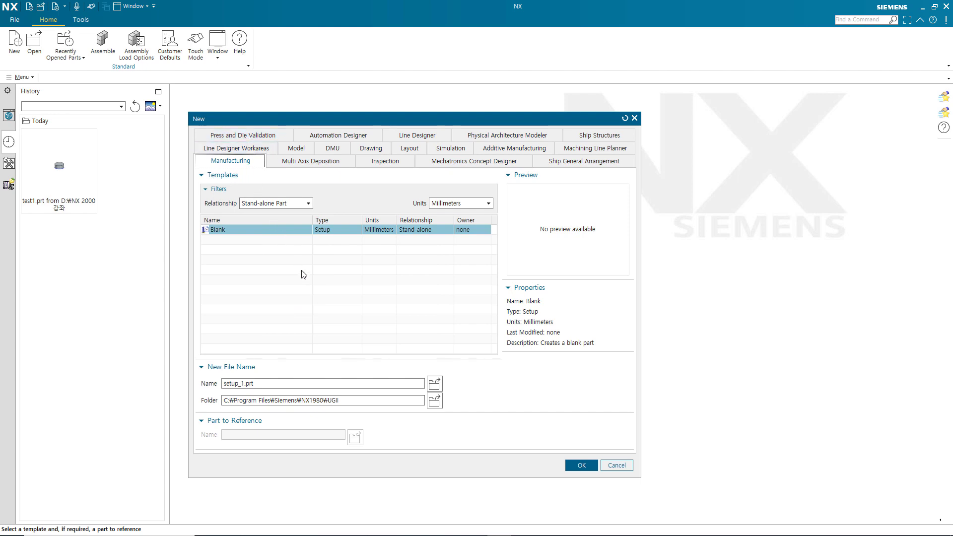
{"action": "left_click", "coordinate": [298, 148]}
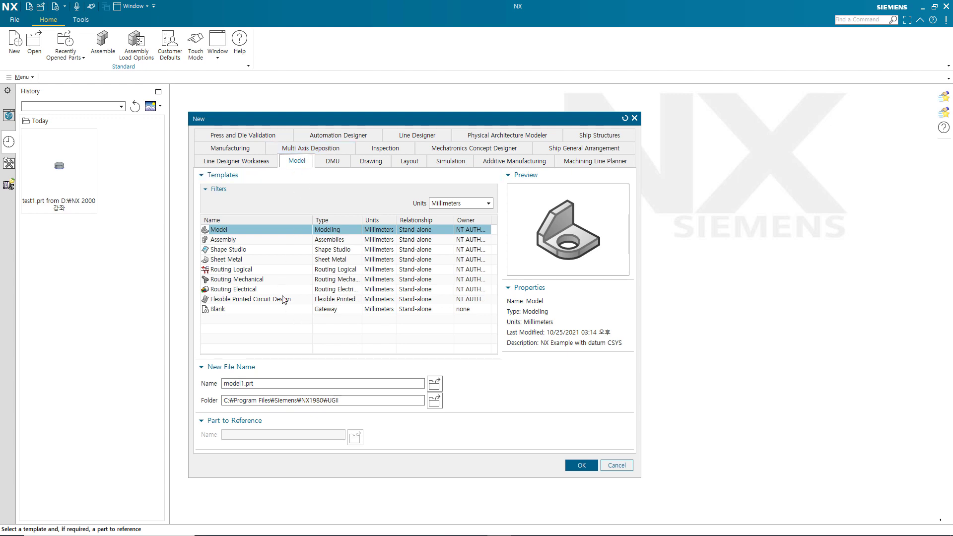
{"action": "left_click", "coordinate": [223, 231]}
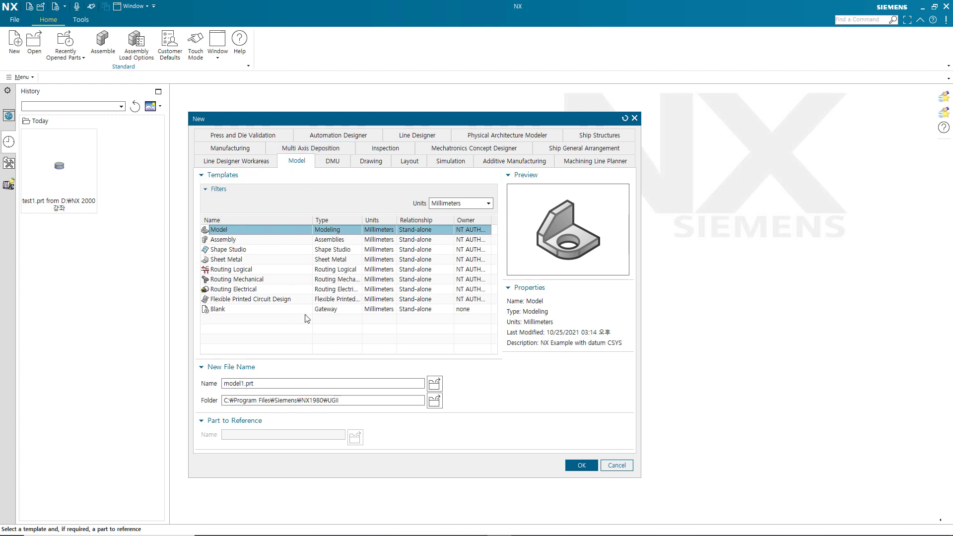
{"action": "left_click", "coordinate": [294, 385]}
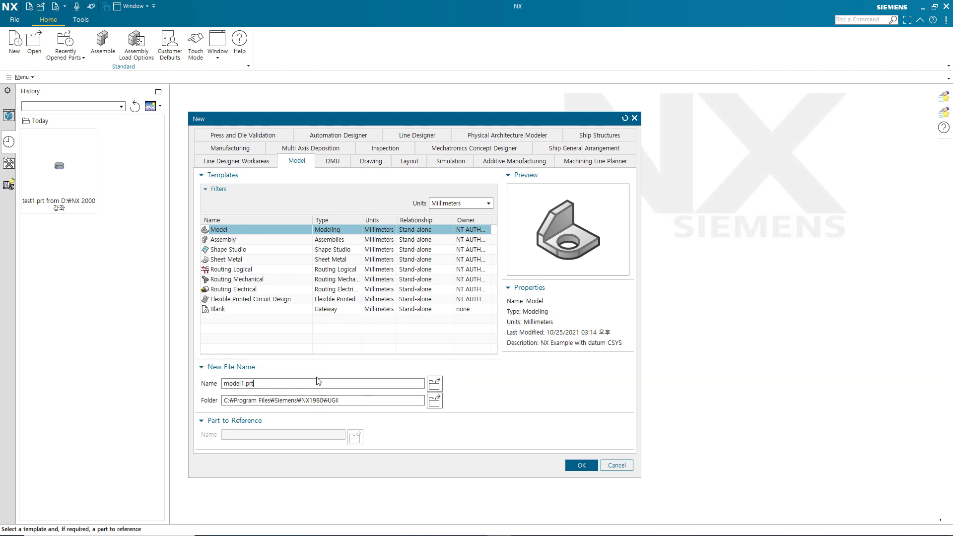
{"action": "left_click", "coordinate": [590, 466]}
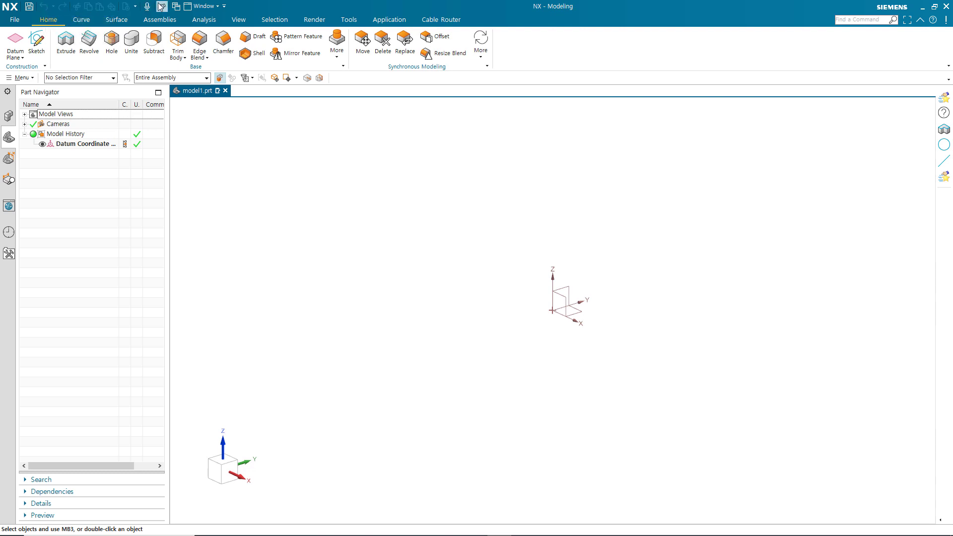
- Add the New command to the Quick Access Toolbar
{"action": "left_click", "coordinate": [225, 7]}
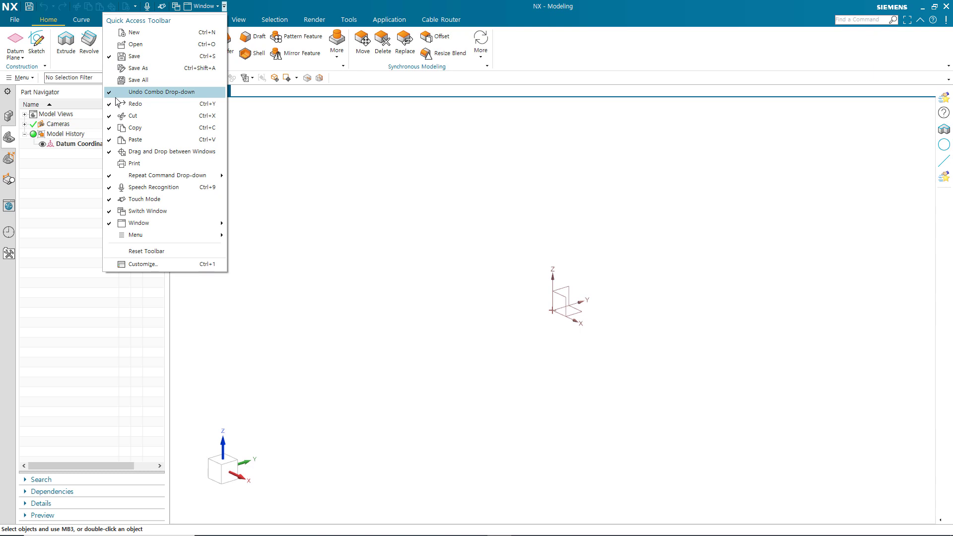
{"action": "left_click", "coordinate": [154, 34]}
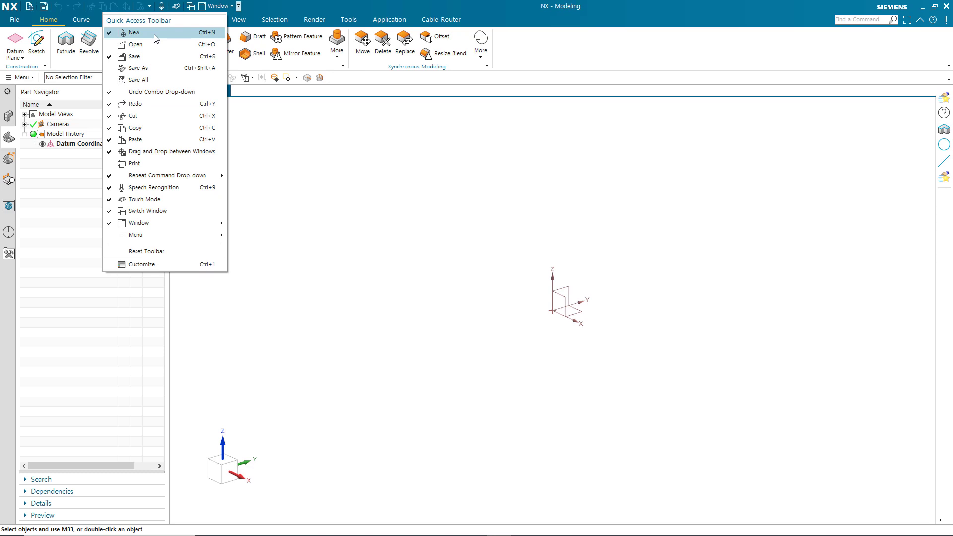
{"action": "left_click", "coordinate": [31, 11]}
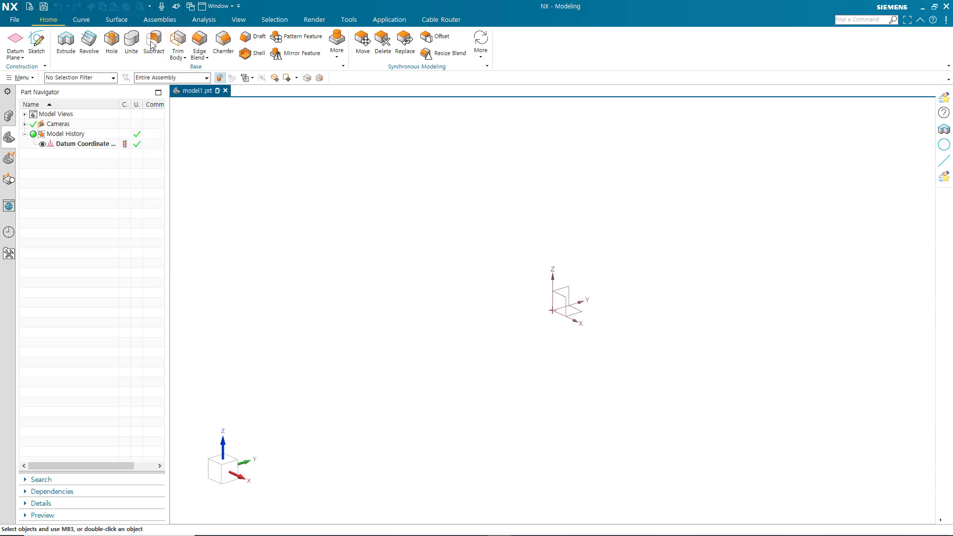
- Remove the New command from the Quick Access Toolbar
{"action": "left_click", "coordinate": [239, 6]}
{"action": "left_click", "coordinate": [238, 6]}
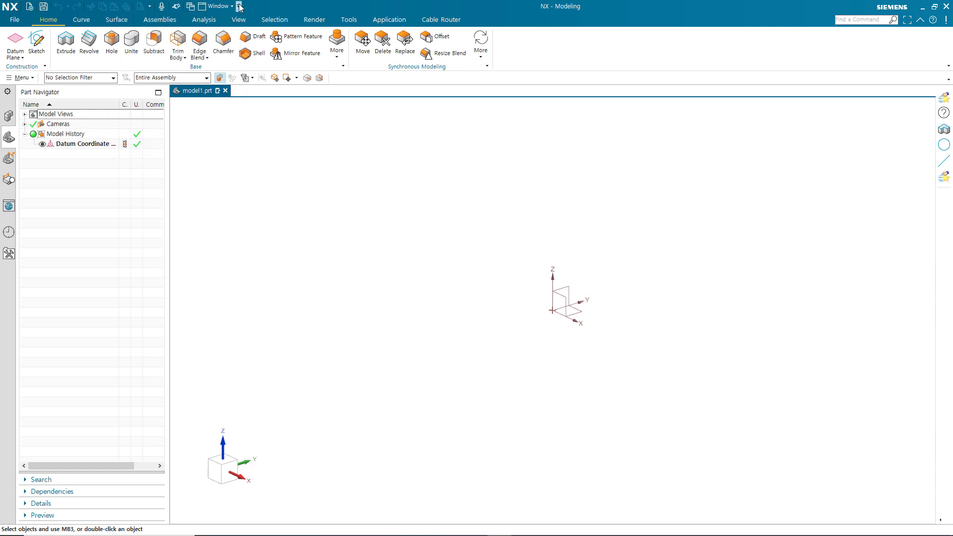
{"action": "left_click", "coordinate": [238, 6]}
{"action": "left_click", "coordinate": [219, 7]}
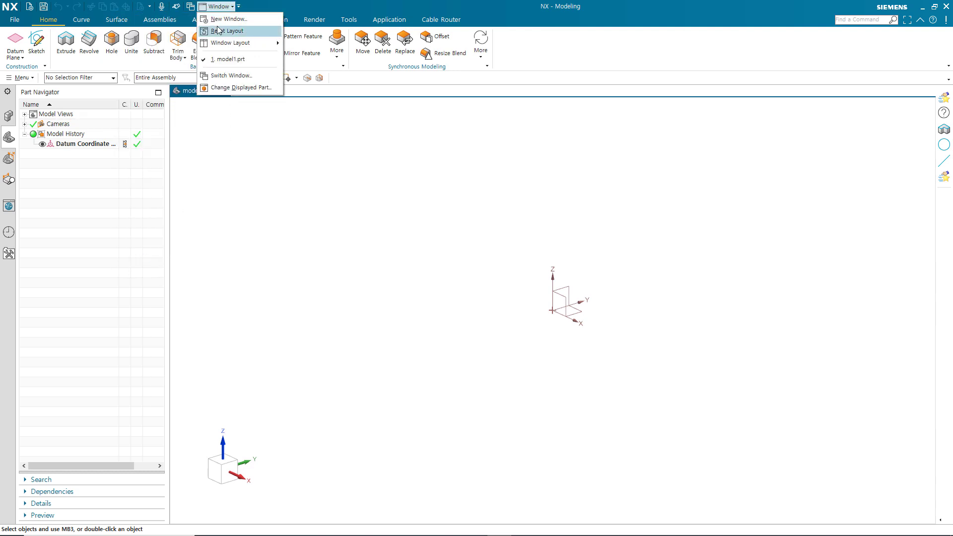
{"action": "left_click", "coordinate": [238, 7]}
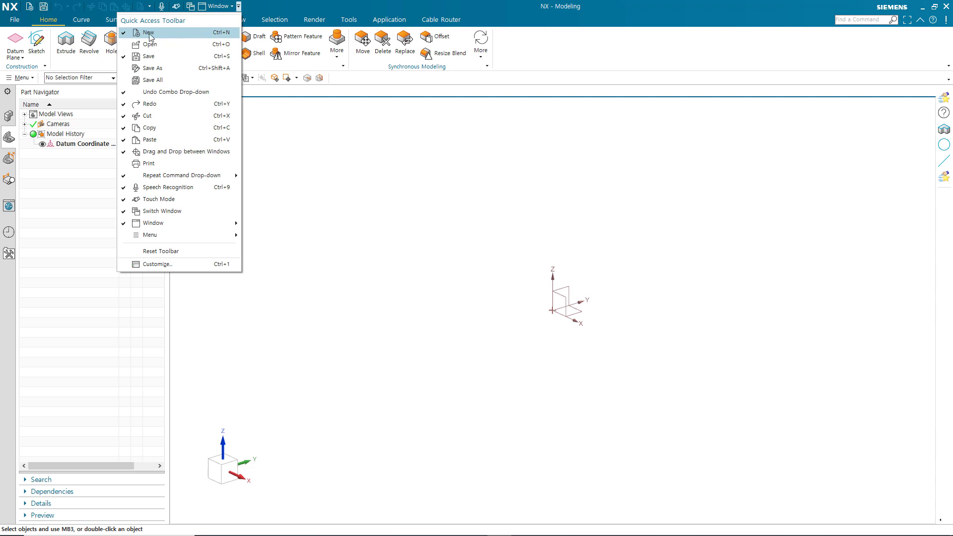
{"action": "left_click", "coordinate": [150, 33]}
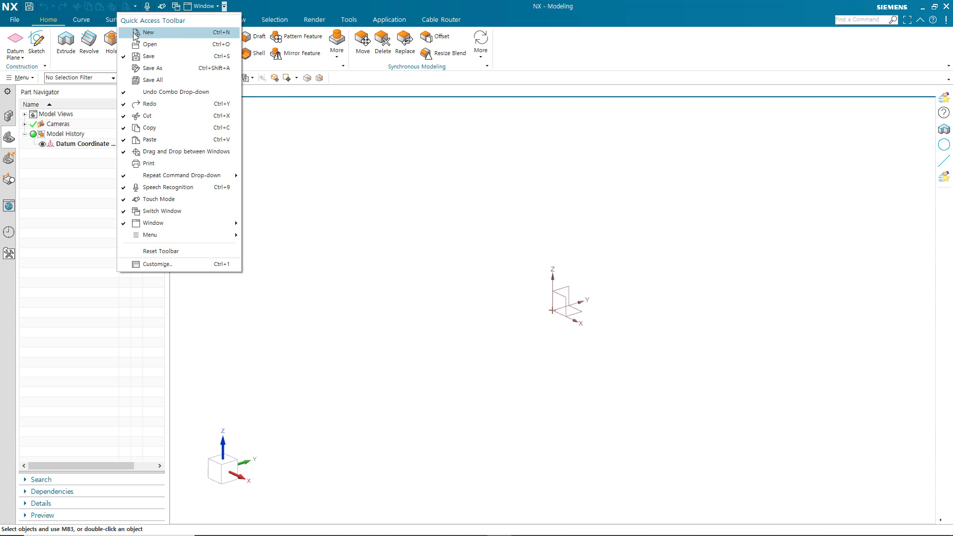
{"action": "left_click", "coordinate": [123, 7]}
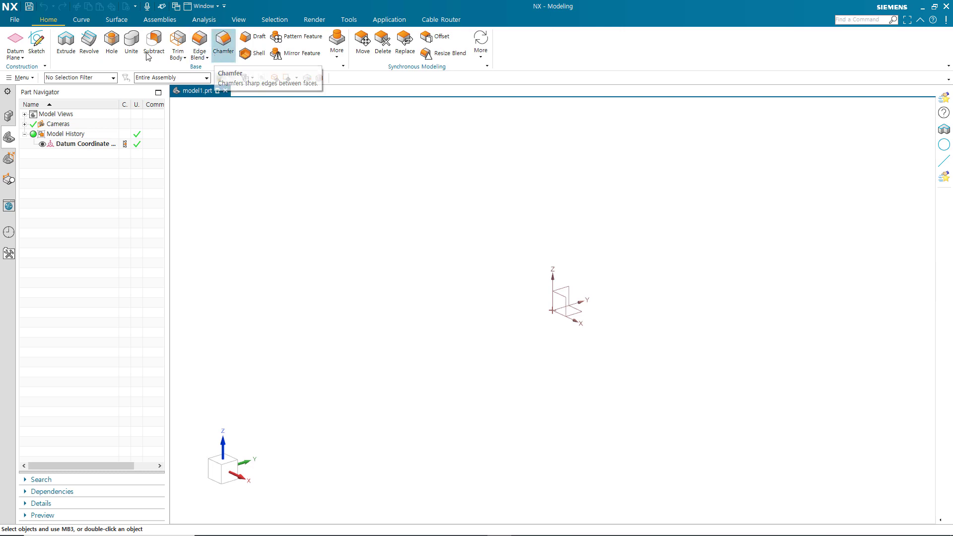
- Examine the file options and the command sets for curves, surfaces, assemblies, analysis, view, selection and rendering
{"action": "left_click", "coordinate": [16, 20]}
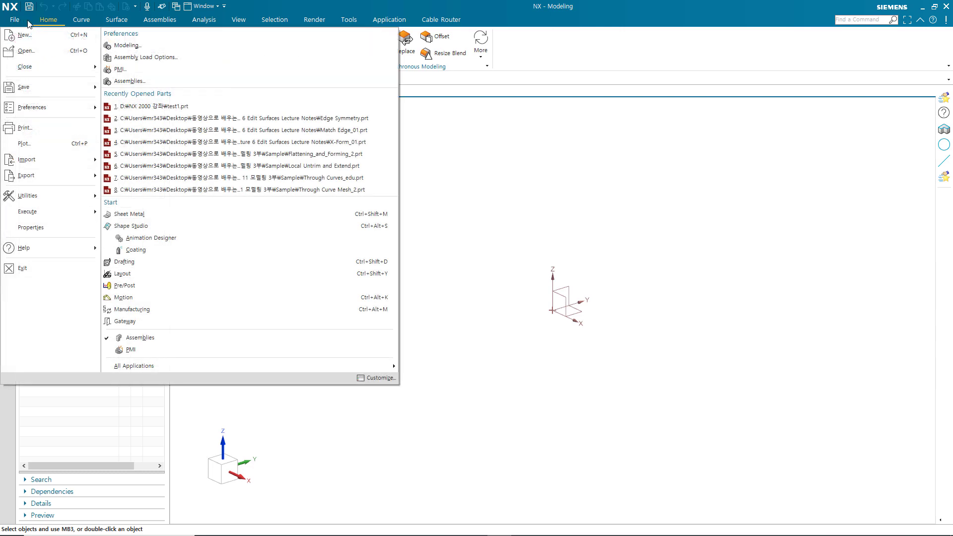
{"action": "left_click", "coordinate": [51, 23]}
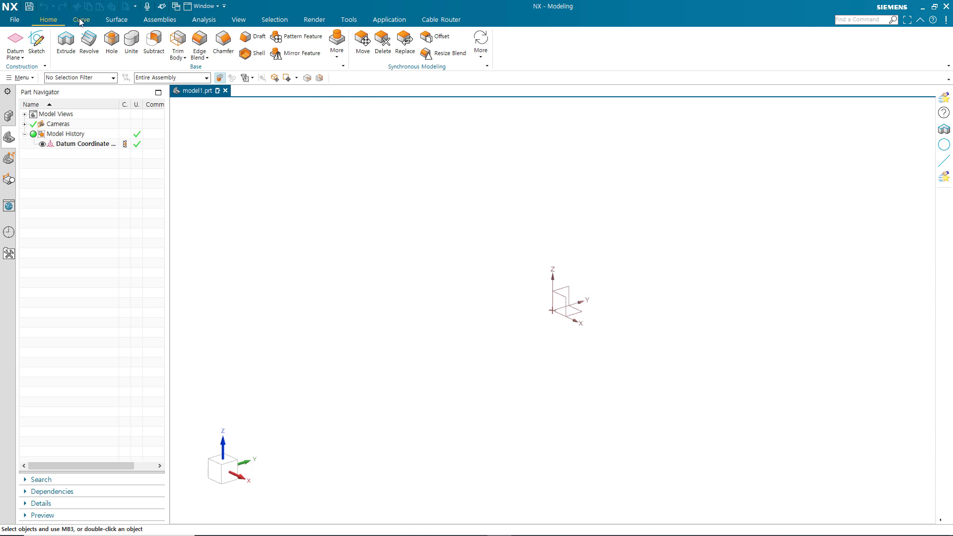
{"action": "left_click", "coordinate": [80, 21]}
{"action": "left_click", "coordinate": [52, 21]}
{"action": "left_click", "coordinate": [87, 22]}
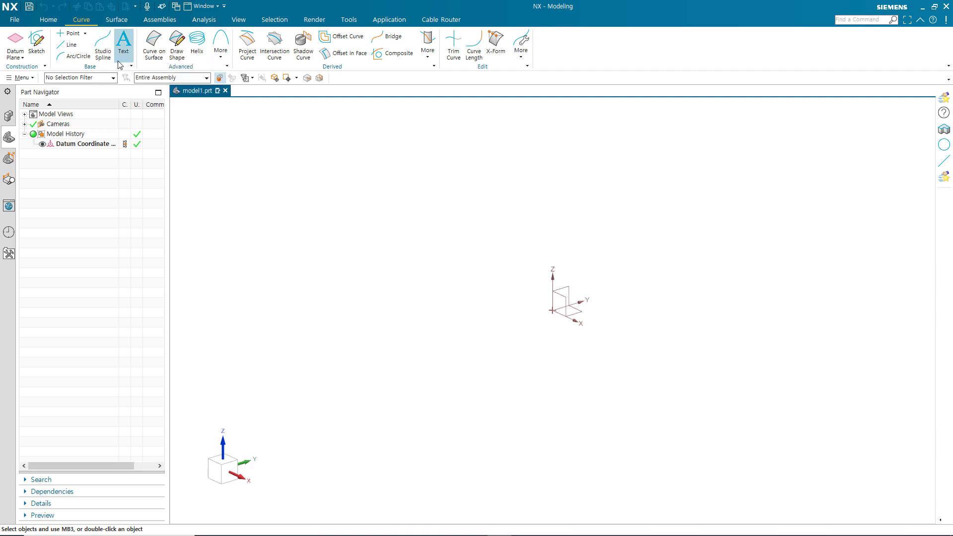
{"action": "left_click", "coordinate": [123, 22]}
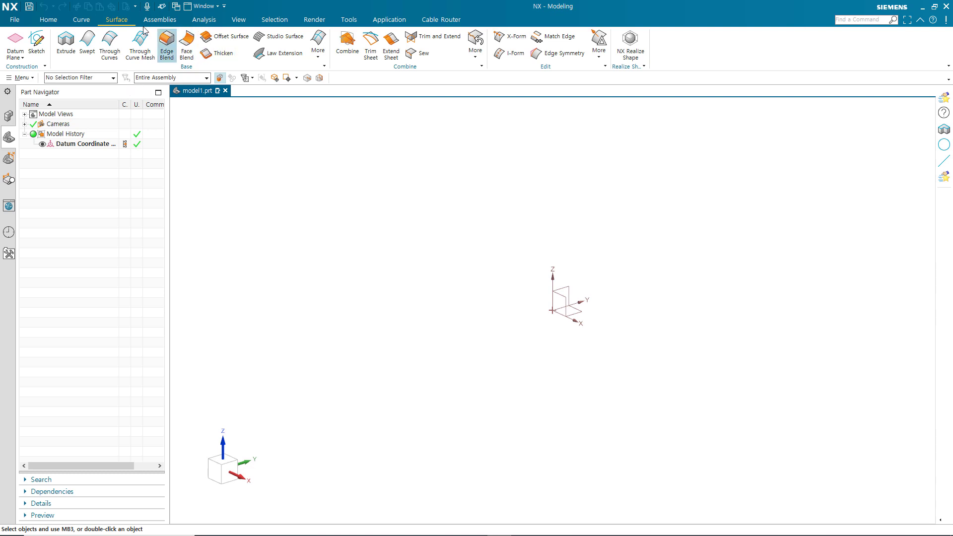
{"action": "left_click", "coordinate": [160, 22]}
{"action": "left_click", "coordinate": [204, 21]}
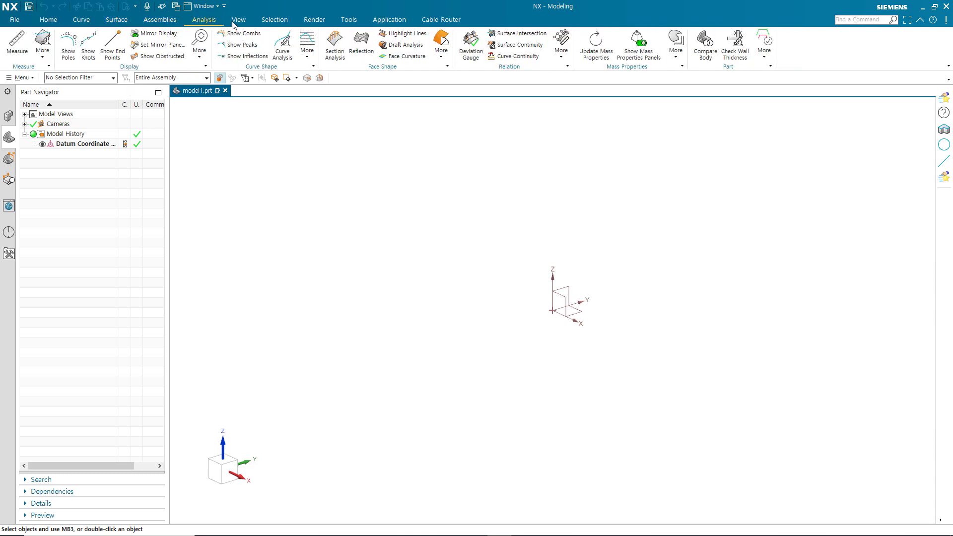
{"action": "left_click", "coordinate": [238, 21]}
{"action": "left_click", "coordinate": [274, 21]}
{"action": "left_click", "coordinate": [314, 20]}
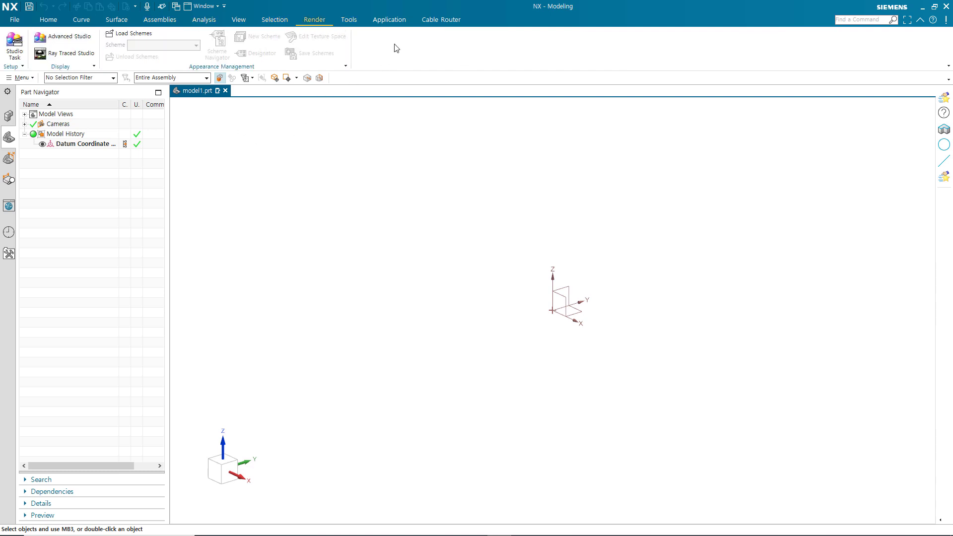
- Switch the part to the Shape Studio application and return it to Modeling
{"action": "left_click", "coordinate": [398, 22]}
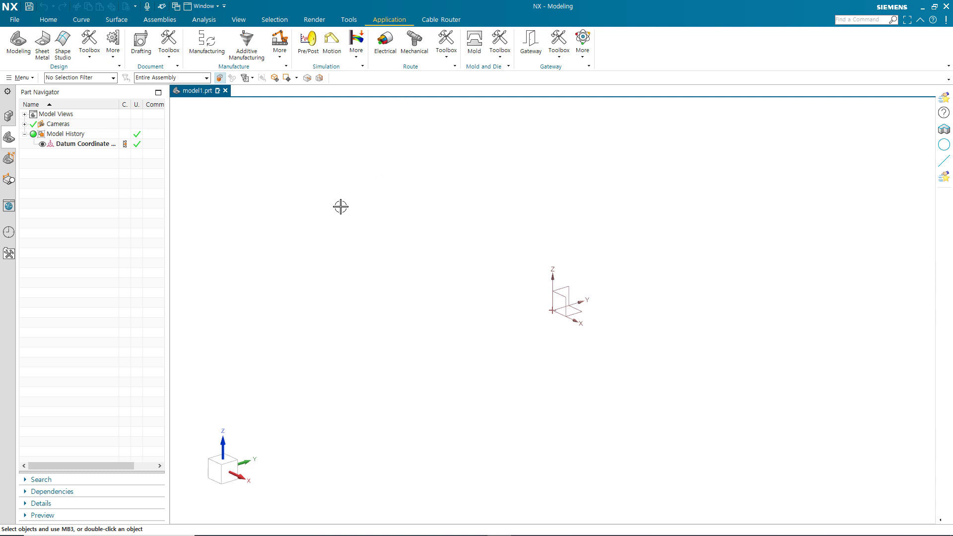
{"action": "left_click", "coordinate": [19, 45]}
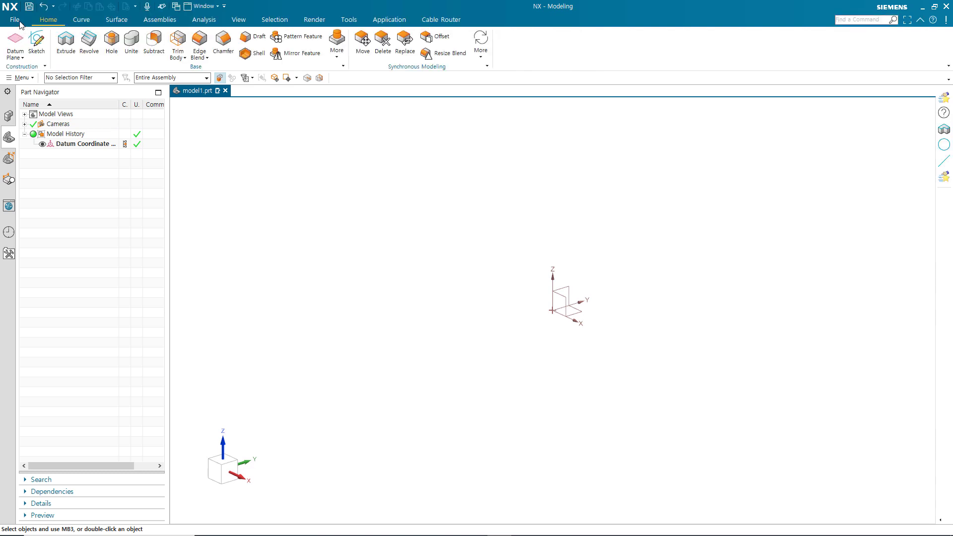
{"action": "left_click", "coordinate": [383, 19]}
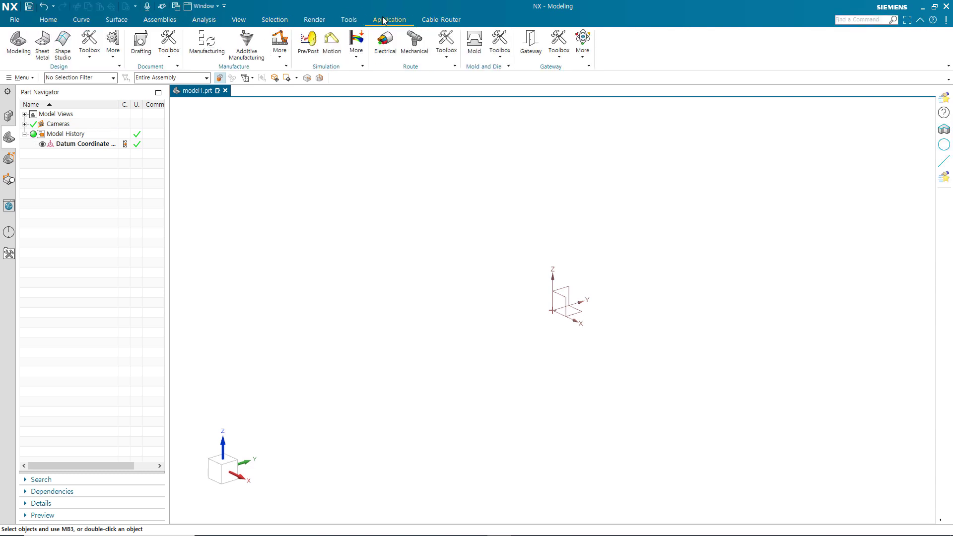
{"action": "left_click", "coordinate": [65, 43]}
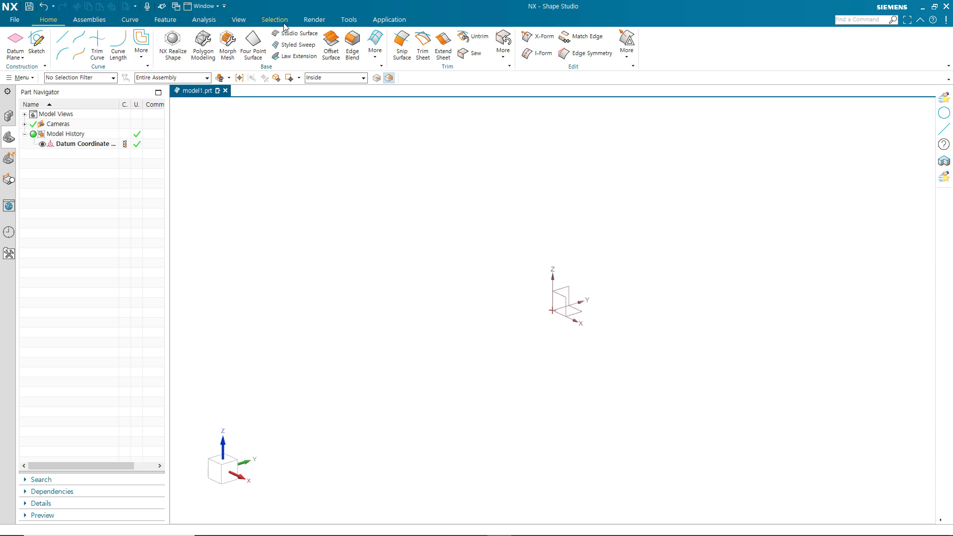
{"action": "left_click", "coordinate": [379, 20]}
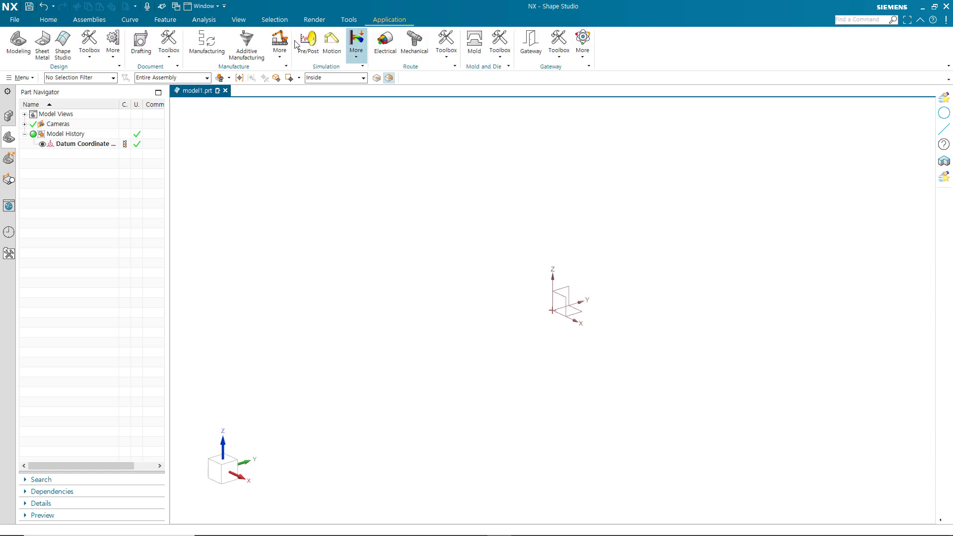
{"action": "left_click", "coordinate": [23, 45]}
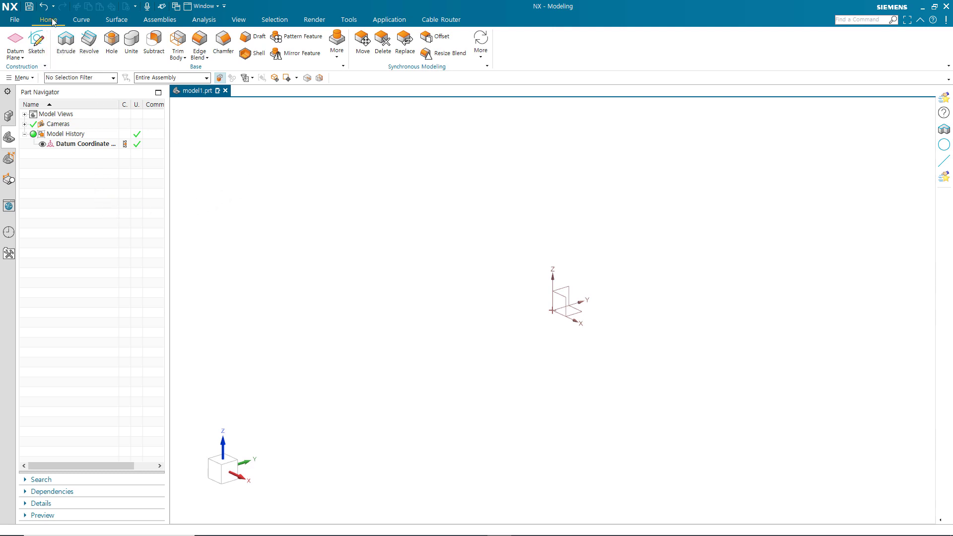
- Create a new sketch on the Top datum plane
{"action": "left_click", "coordinate": [37, 41]}
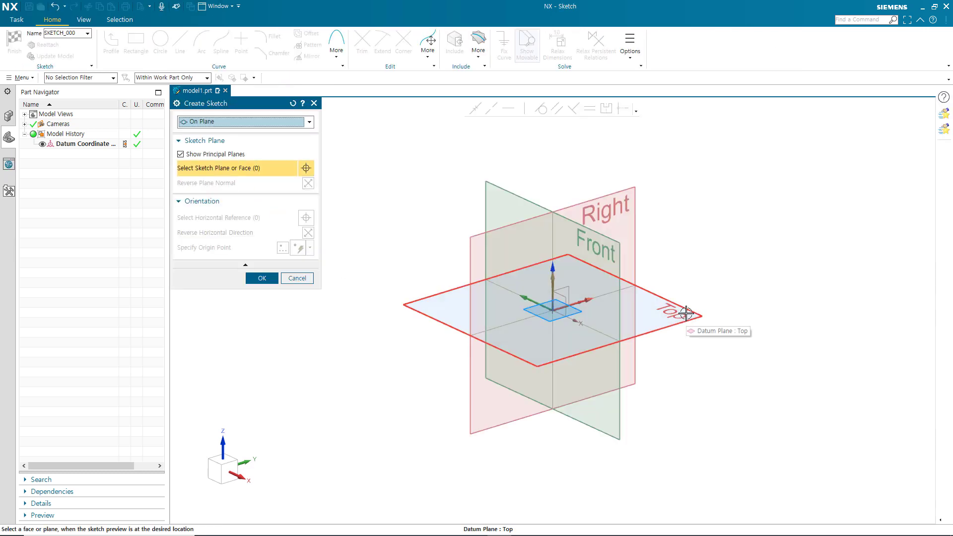
{"action": "left_click", "coordinate": [685, 315]}
{"action": "left_click", "coordinate": [267, 278]}
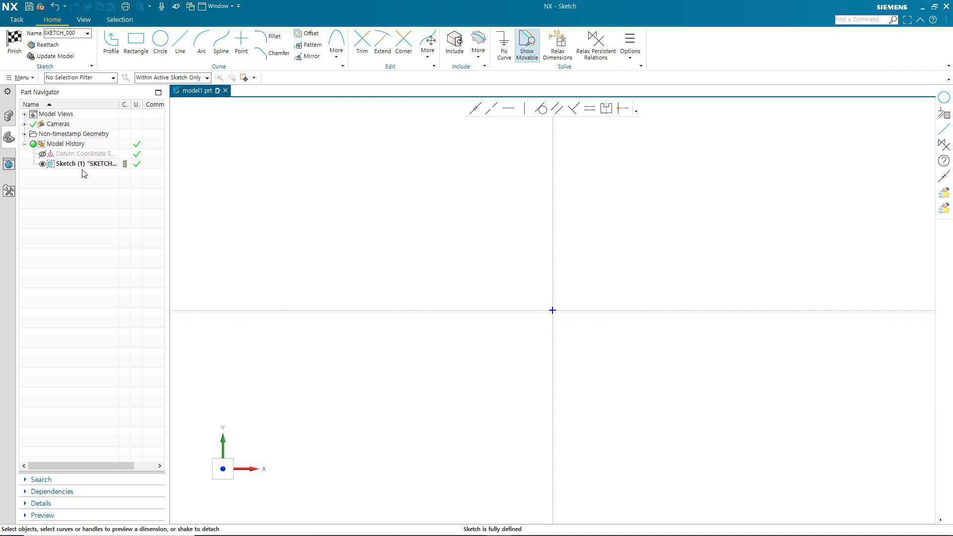
- Sketch a circle about 170 mm in diameter centred on the sketch origin
{"action": "left_click", "coordinate": [161, 39]}
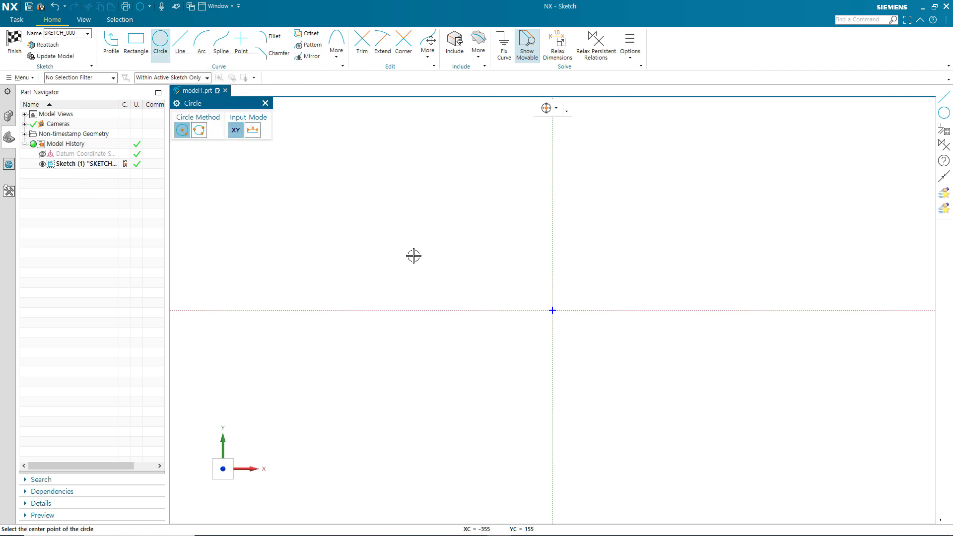
{"action": "left_click", "coordinate": [552, 310]}
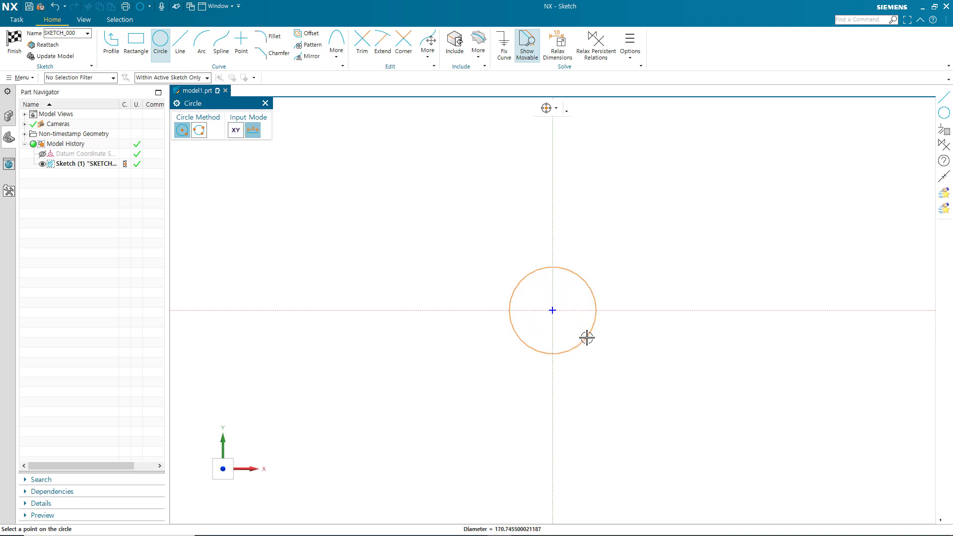
{"action": "left_click", "coordinate": [587, 338]}
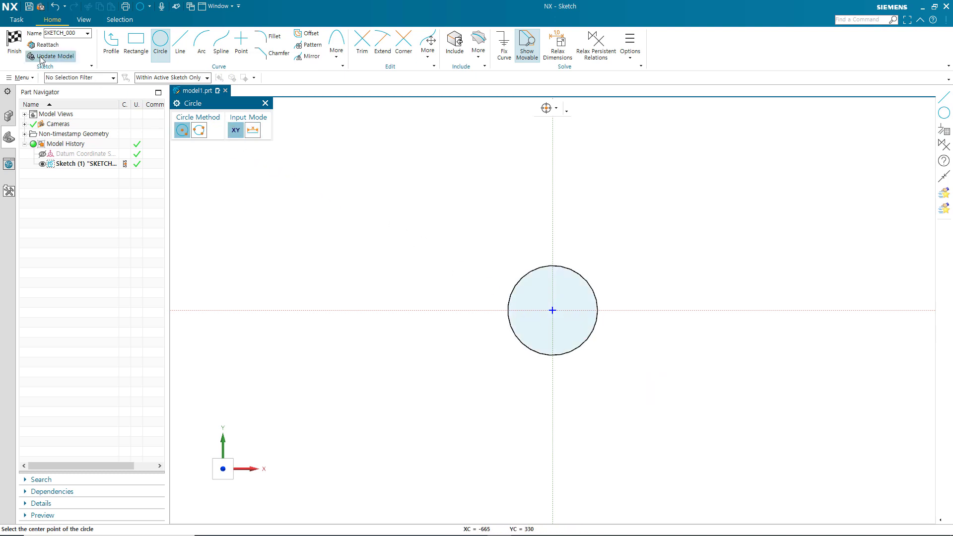
- Finish the circle sketch and extrude it upward from 0 to 115 mm as a solid cylinder
{"action": "left_click", "coordinate": [14, 42]}
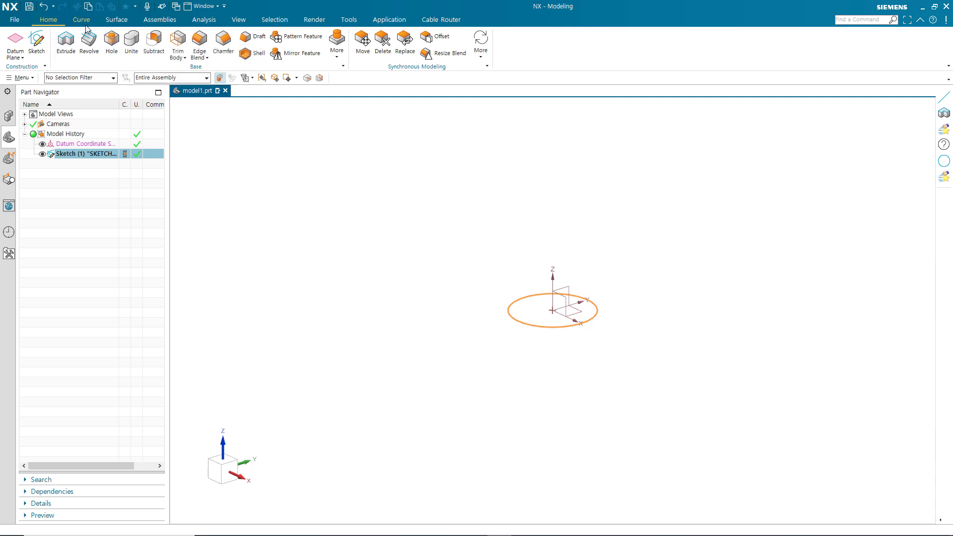
{"action": "left_click", "coordinate": [67, 43]}
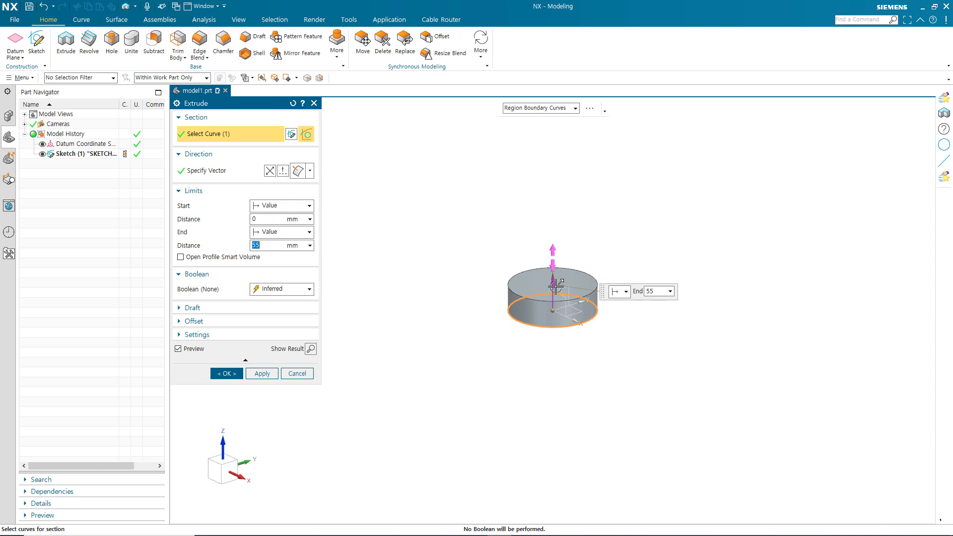
{"action": "left_click_drag", "start_coordinate": [553, 283], "coordinate": [553, 256]}
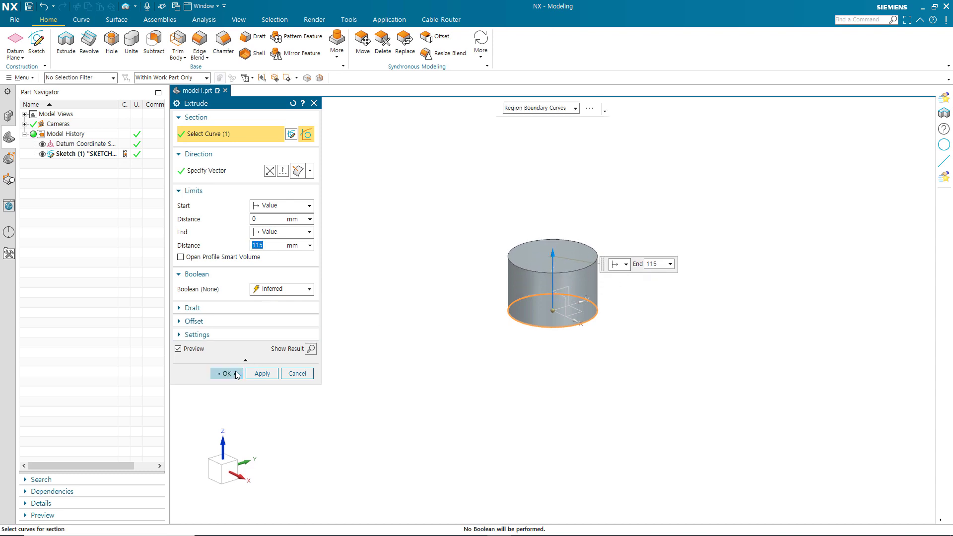
{"action": "left_click", "coordinate": [226, 374]}
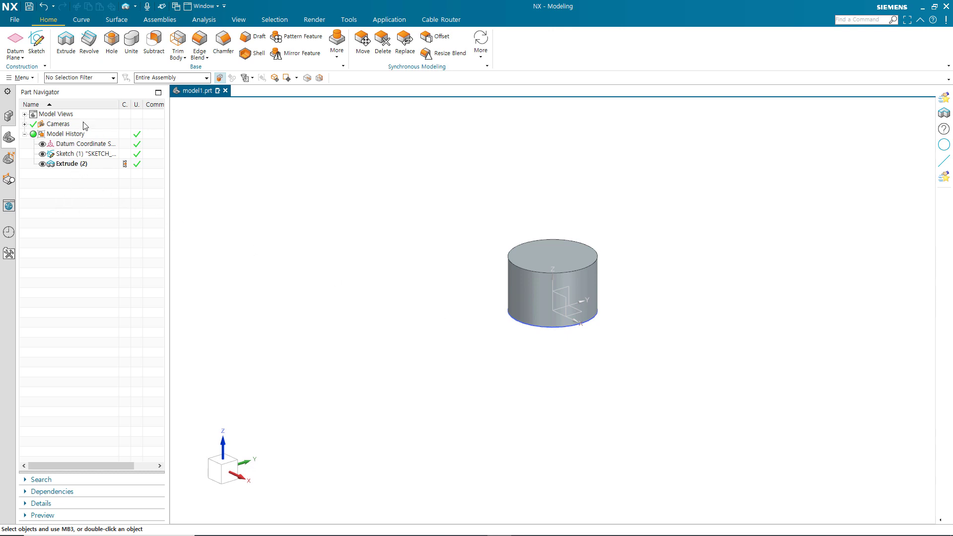
- Hide the extrusion, the sketch and the datum coordinate system one by one, and show all three again
{"action": "left_click", "coordinate": [43, 164]}
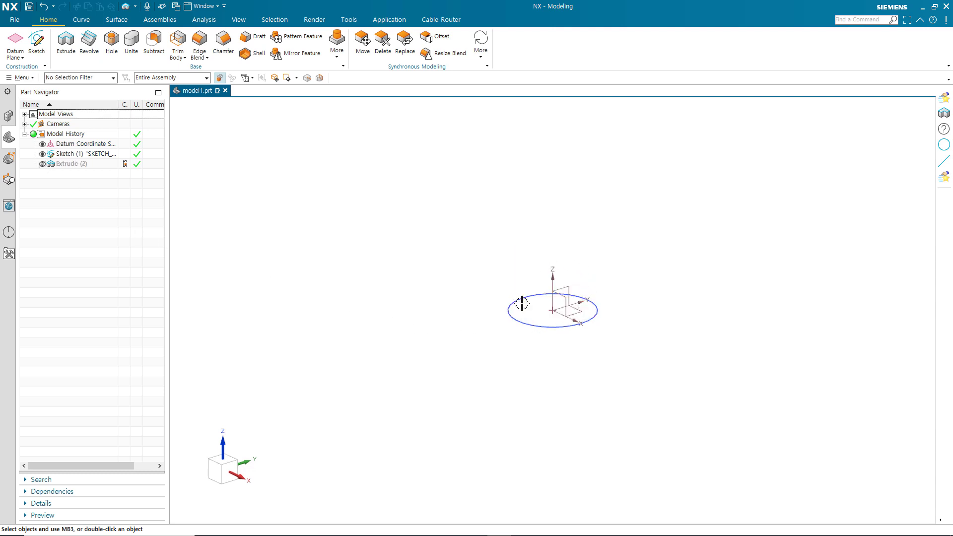
{"action": "left_click", "coordinate": [43, 154]}
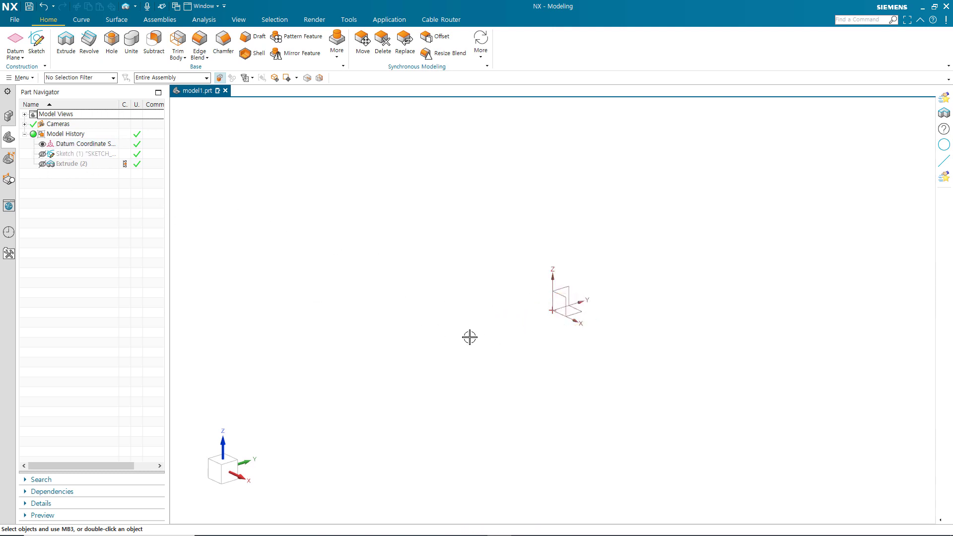
{"action": "left_click", "coordinate": [43, 144]}
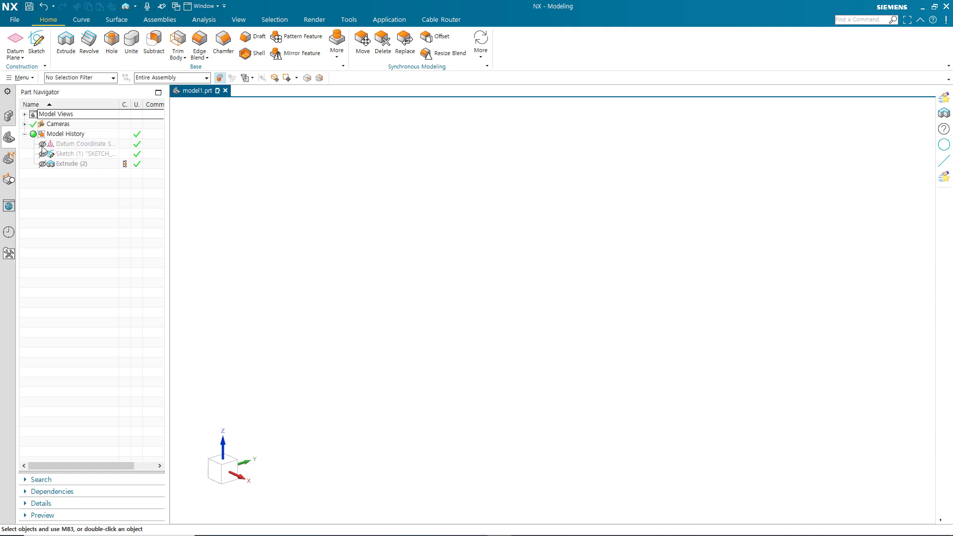
{"action": "left_click", "coordinate": [43, 144]}
{"action": "left_click", "coordinate": [43, 153]}
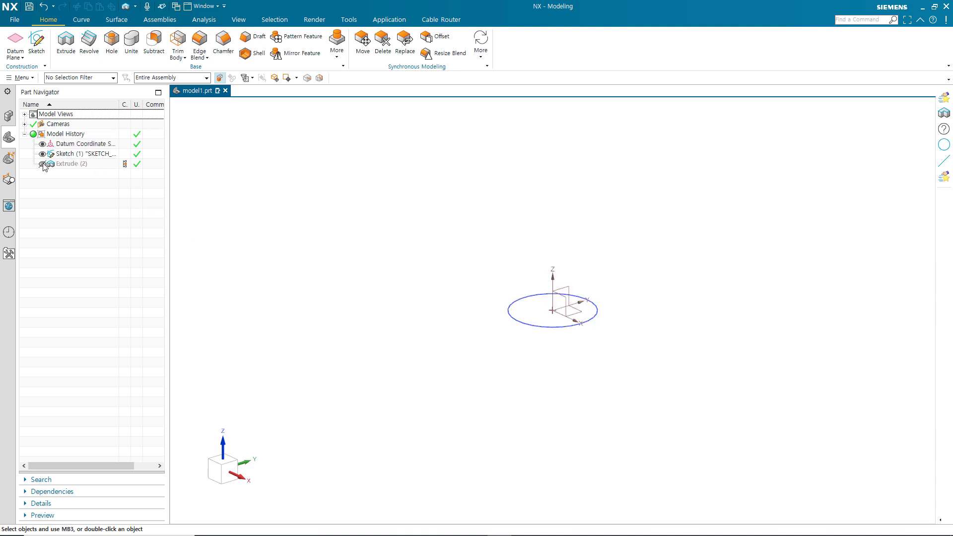
{"action": "left_click", "coordinate": [42, 164]}
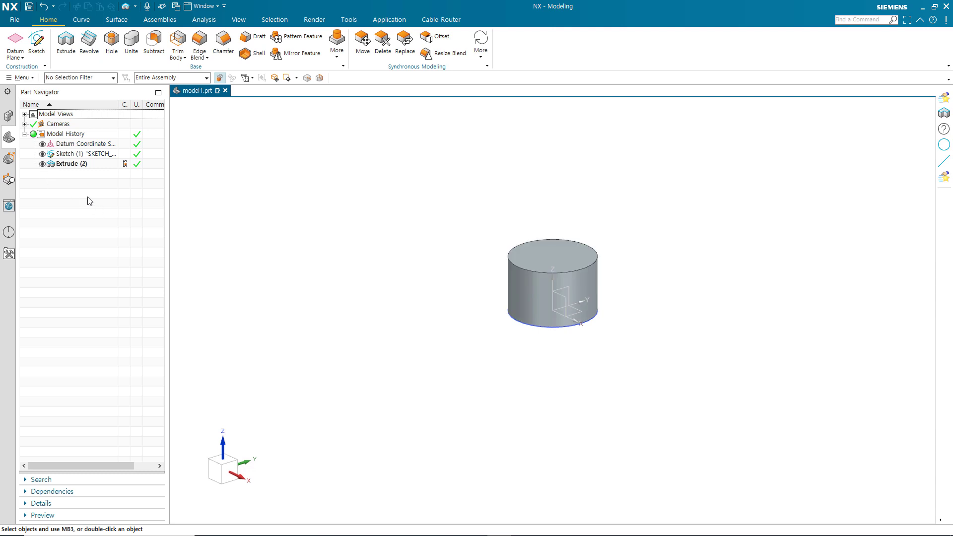
- Delete the extruded cylinder from the model history and undo the deletion
{"action": "left_click", "coordinate": [72, 164]}
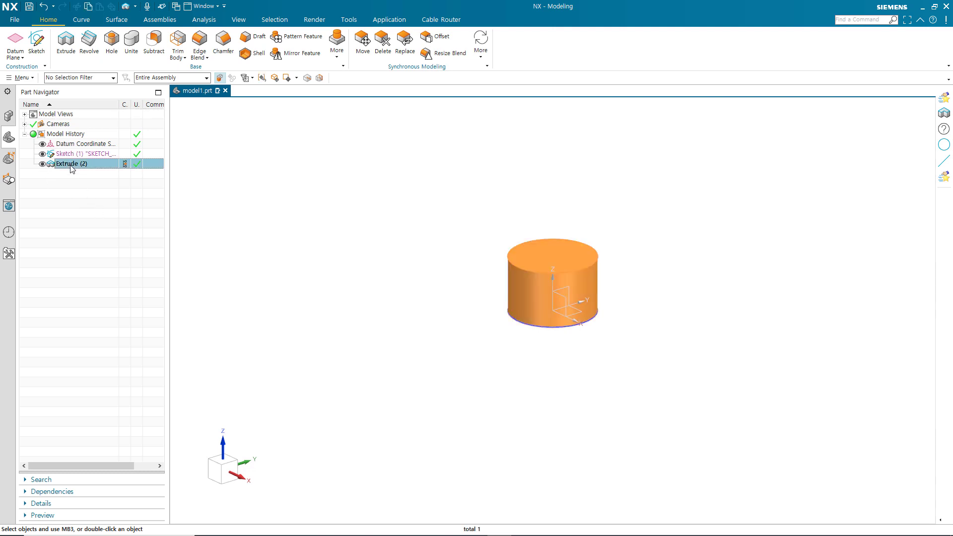
{"action": "key", "text": "Delete"}
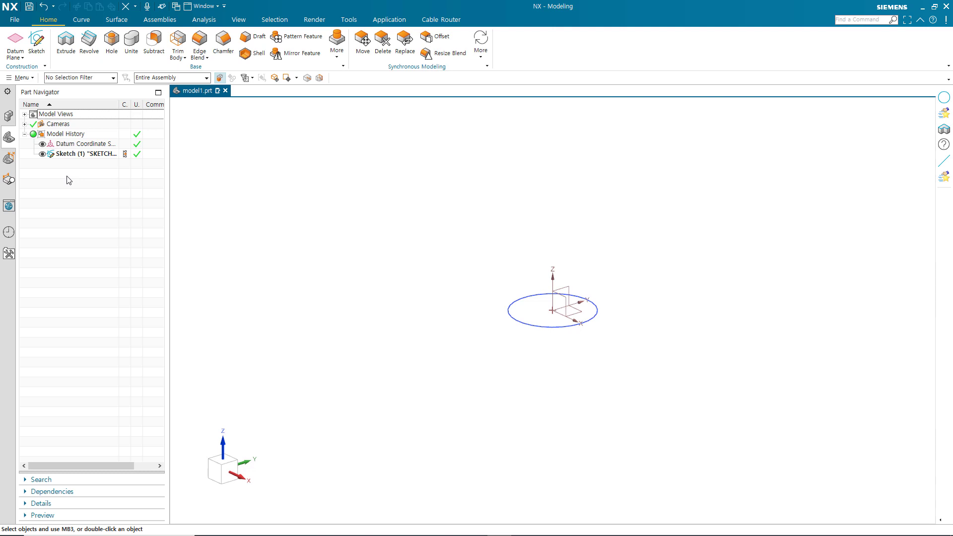
{"action": "key", "text": "ctrl+z"}
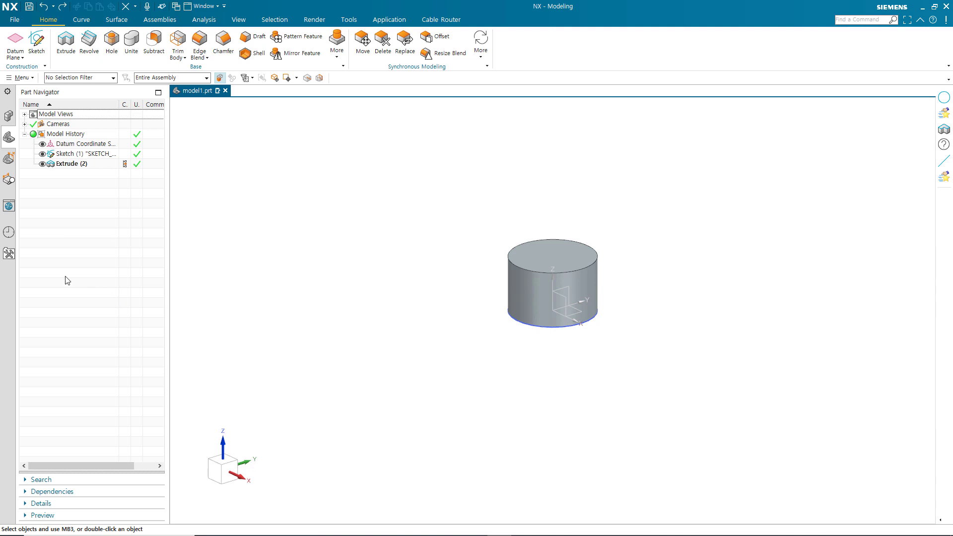
- Load the Advanced role from the Content roles and accept overwriting the stored customizations
{"action": "left_click", "coordinate": [9, 253]}
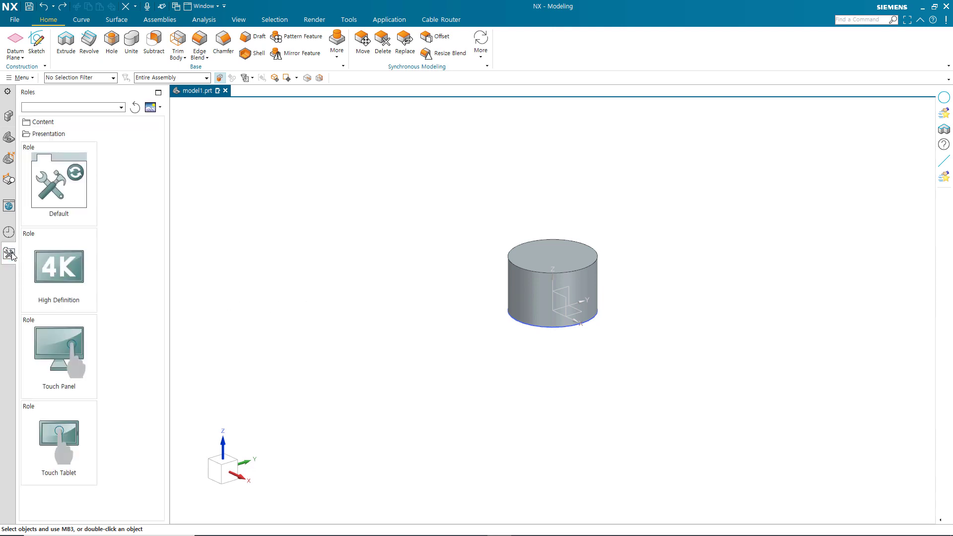
{"action": "left_click", "coordinate": [43, 123]}
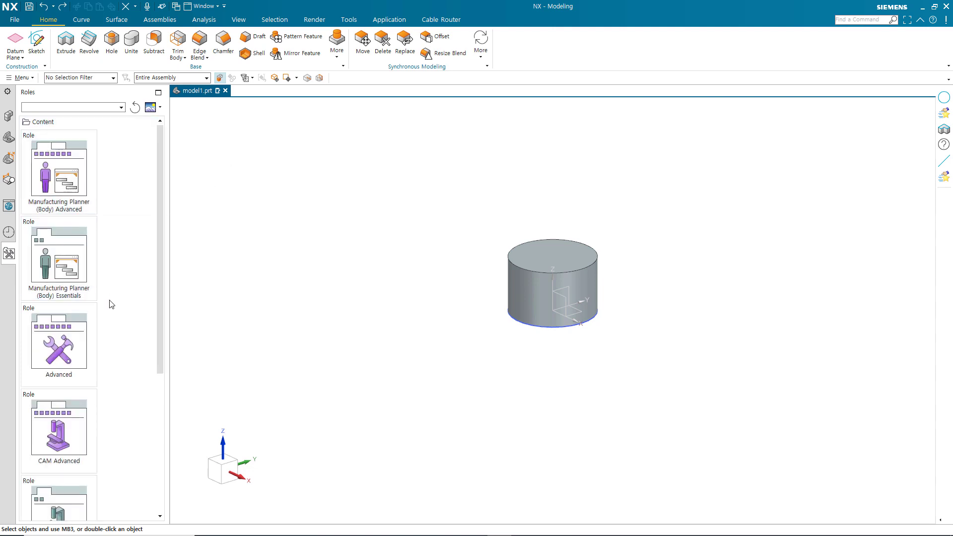
{"action": "left_click", "coordinate": [69, 352]}
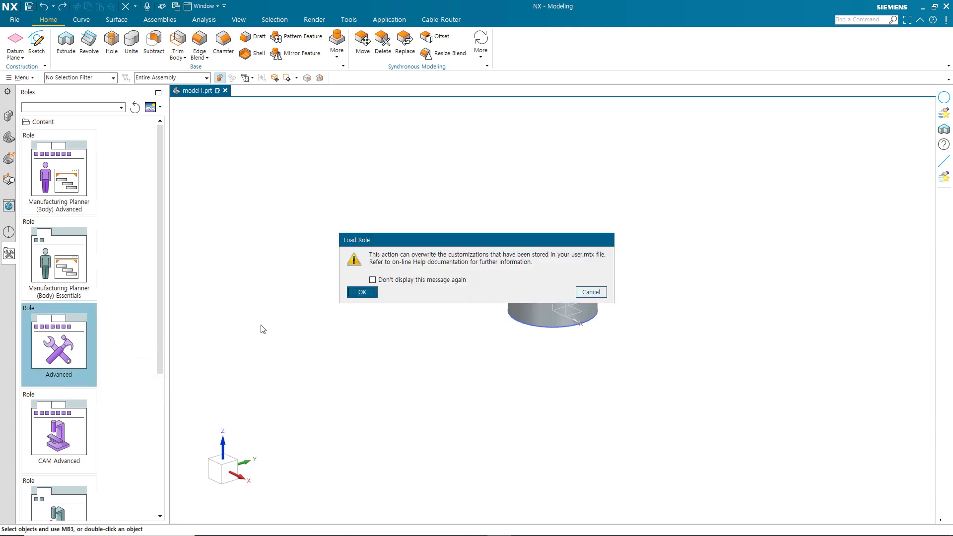
{"action": "left_click", "coordinate": [362, 292]}
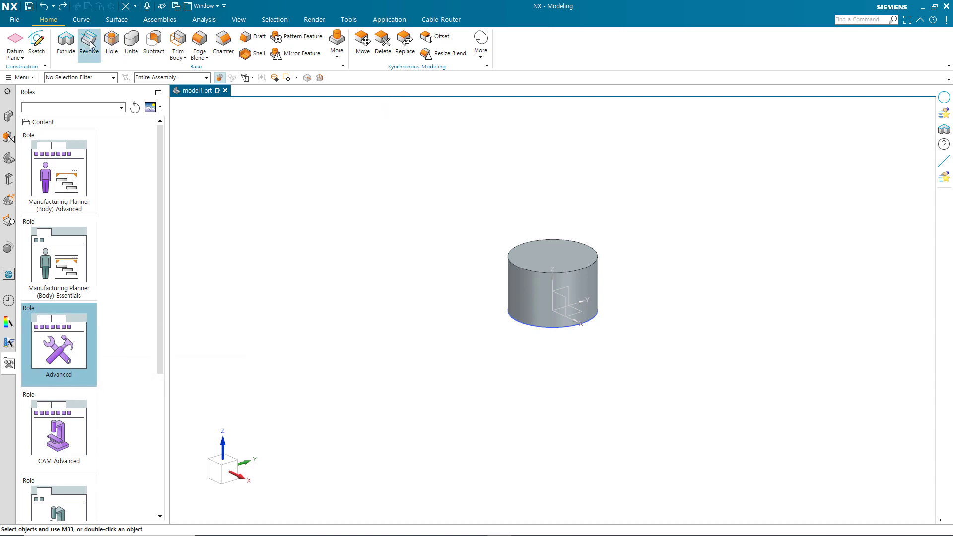
- Examine the Extrude options without creating a feature, and review the model history and the curve and surface command sets
{"action": "left_click", "coordinate": [74, 44]}
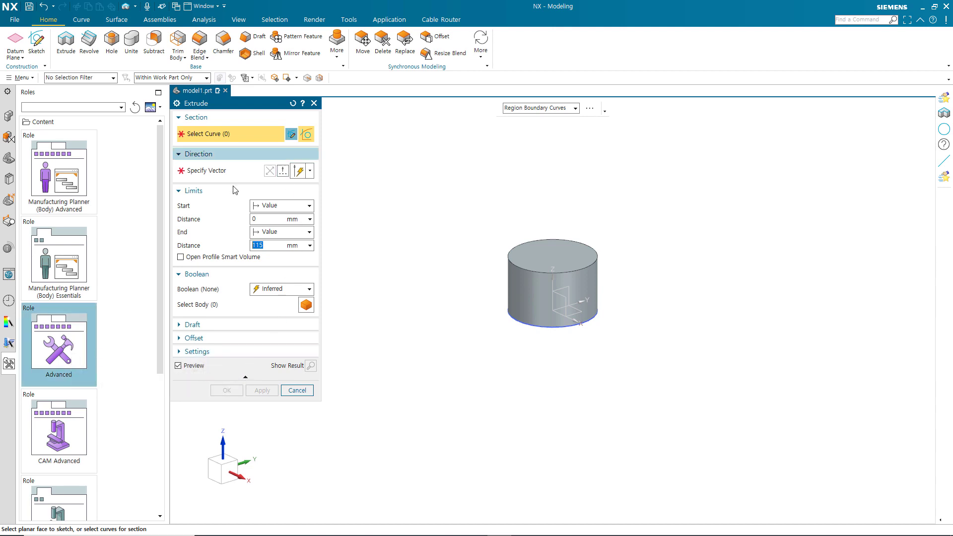
{"action": "left_click", "coordinate": [296, 390]}
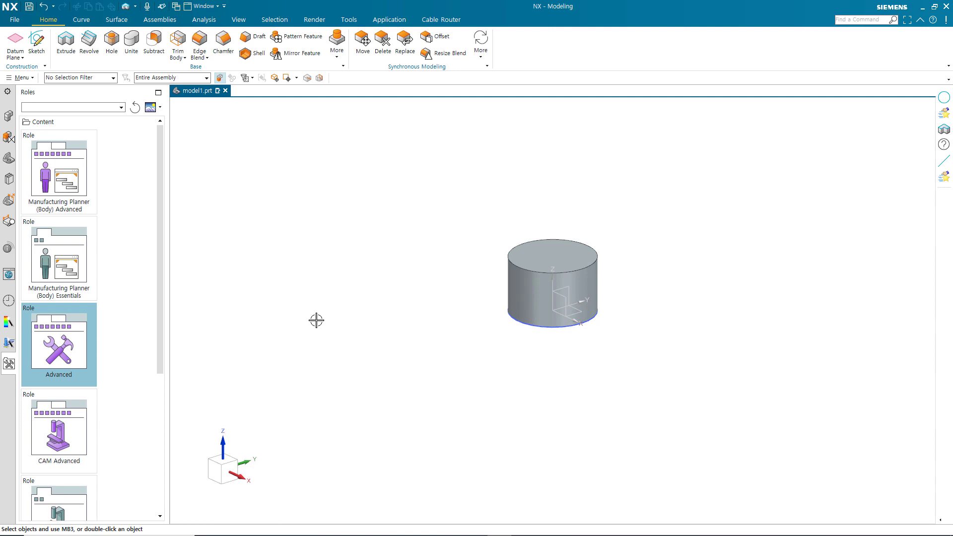
{"action": "left_click", "coordinate": [12, 160]}
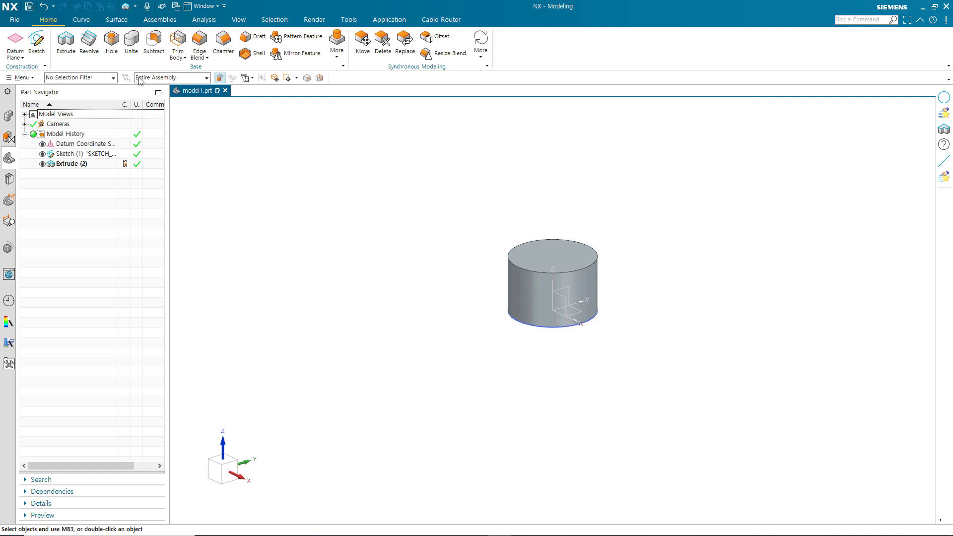
{"action": "left_click", "coordinate": [82, 20]}
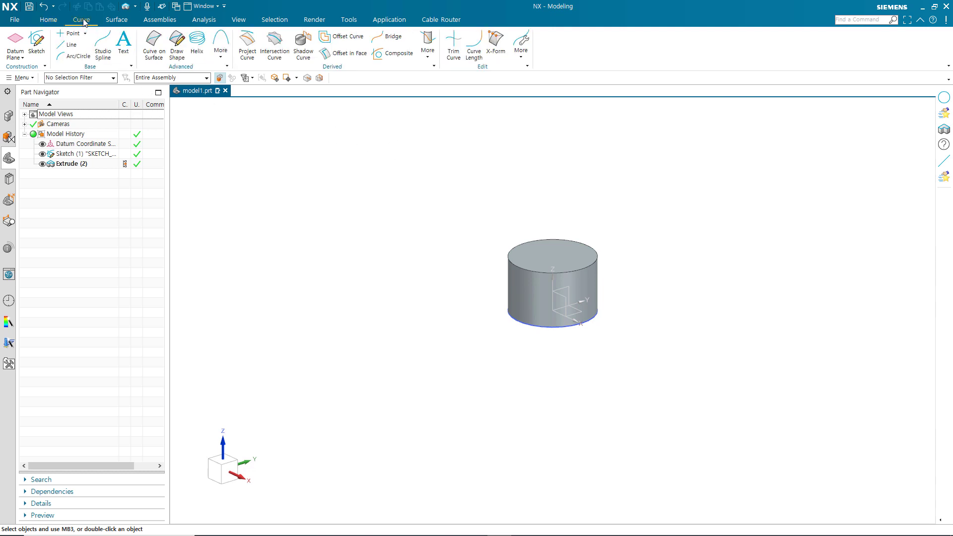
{"action": "left_click", "coordinate": [114, 21]}
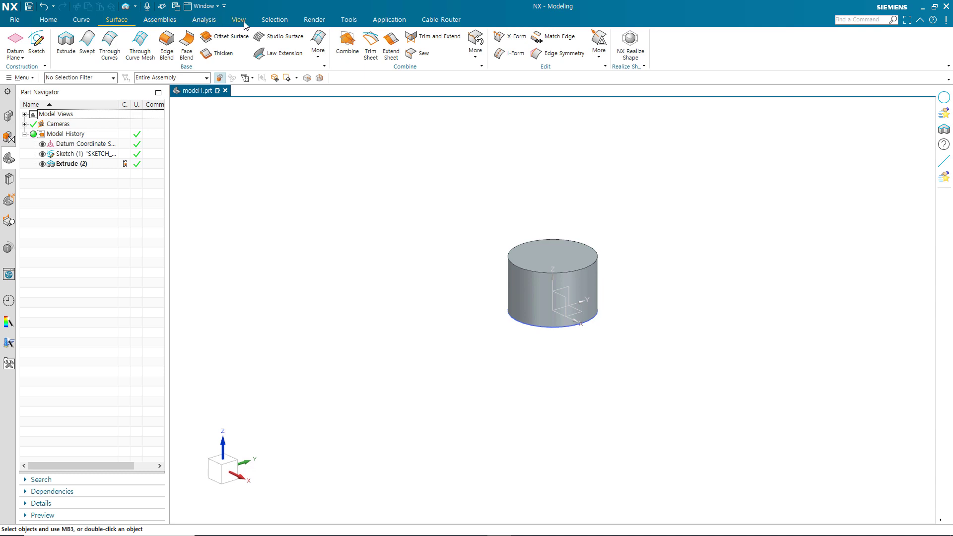
- Search the available commands for "extrude" and review where the Extrude command is located
{"action": "left_click", "coordinate": [862, 19]}
{"action": "type", "text": "ex"}
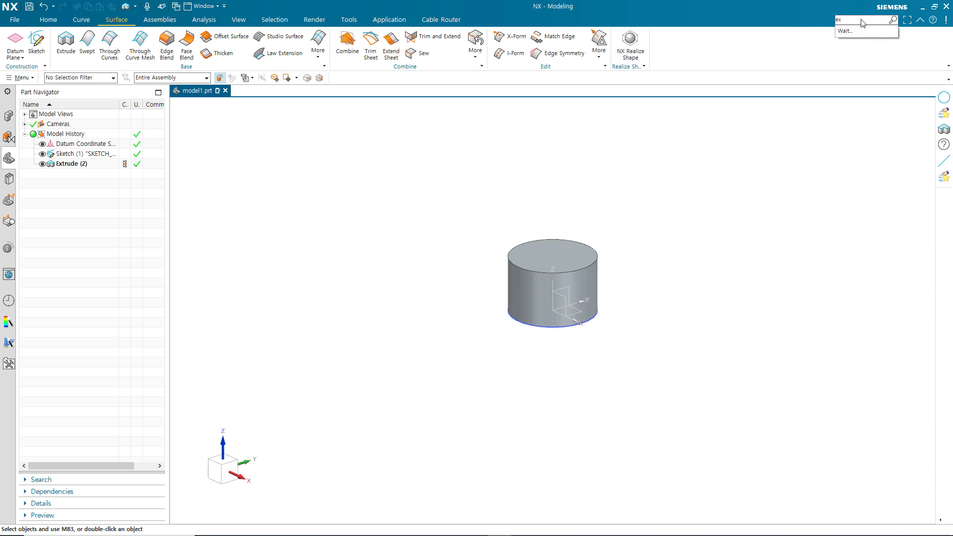
{"action": "type", "text": "trude"}
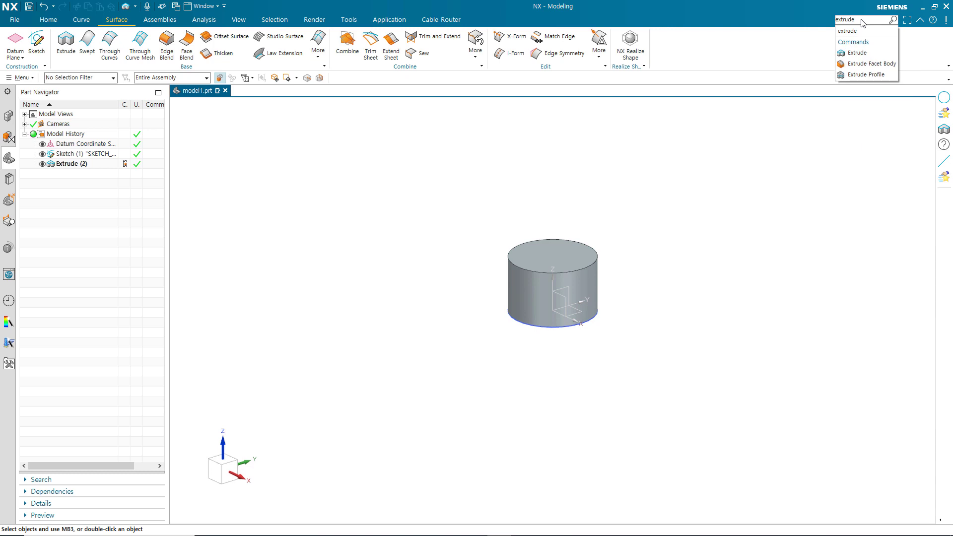
{"action": "key", "text": "Return"}
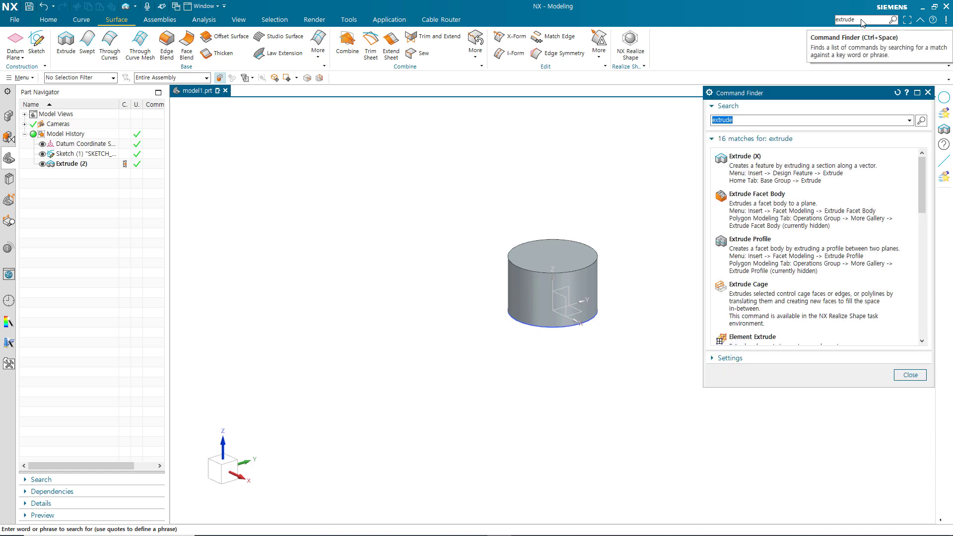
{"action": "mouse_move", "coordinate": [785, 160]}
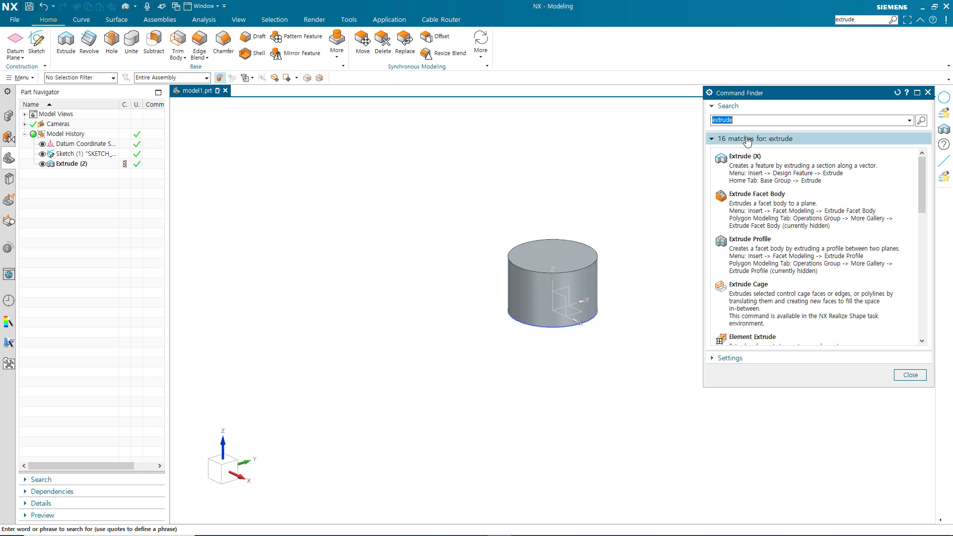
{"action": "mouse_move", "coordinate": [750, 166]}
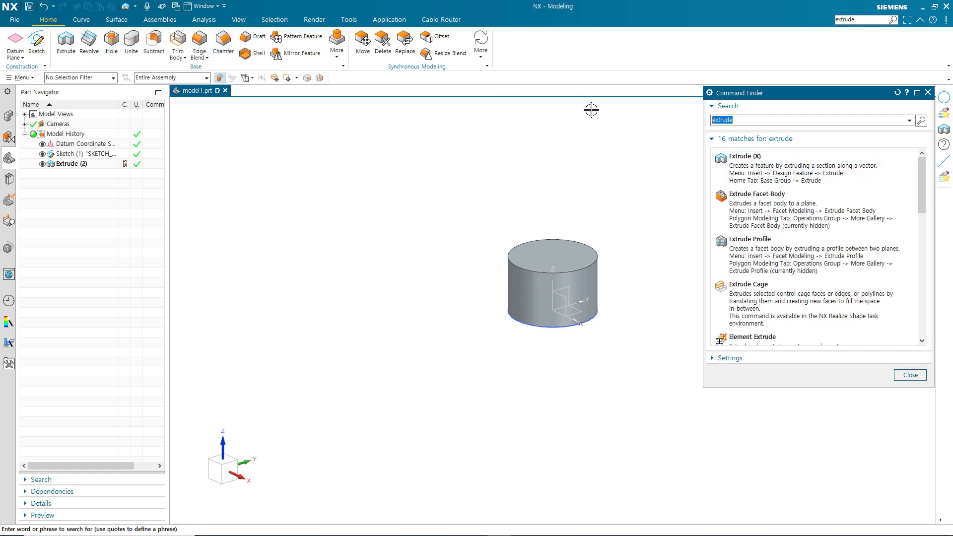
- Add the Extrude command to the Quick Access Toolbar from the search results and remove it again
{"action": "right_click", "coordinate": [797, 166]}
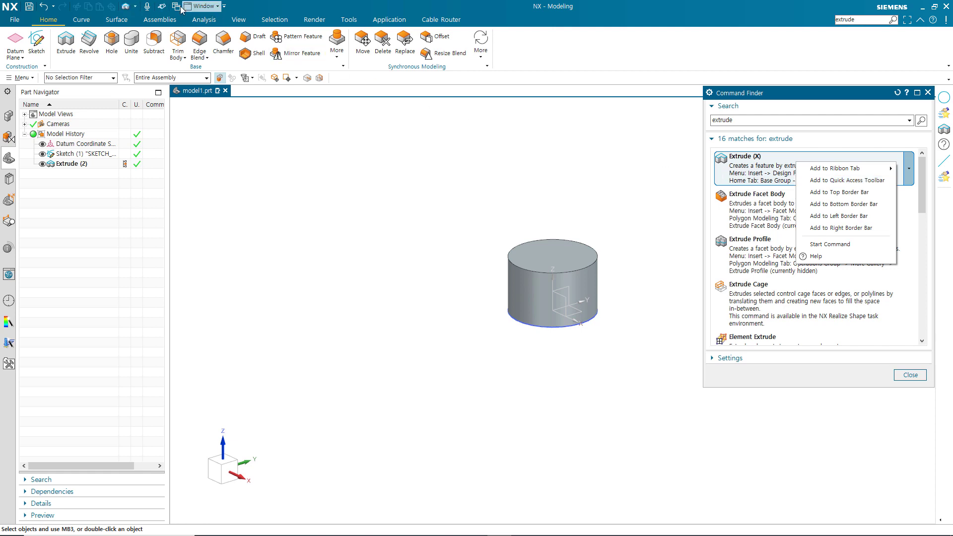
{"action": "left_click", "coordinate": [861, 182]}
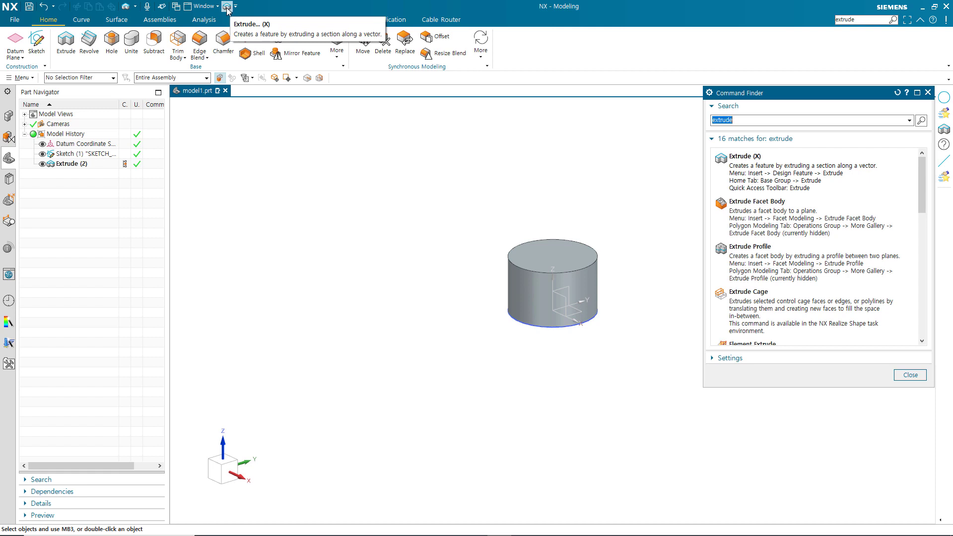
{"action": "right_click", "coordinate": [228, 7]}
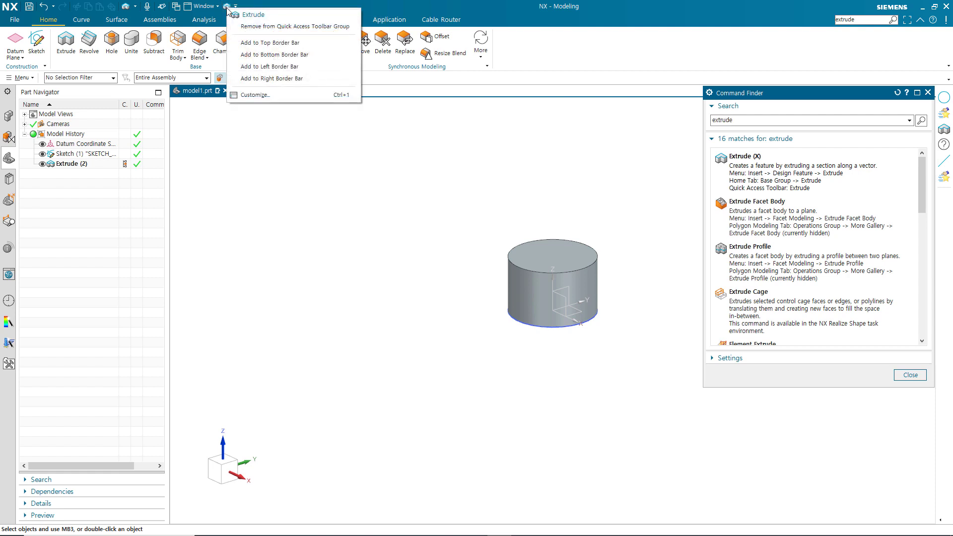
{"action": "left_click", "coordinate": [253, 28]}
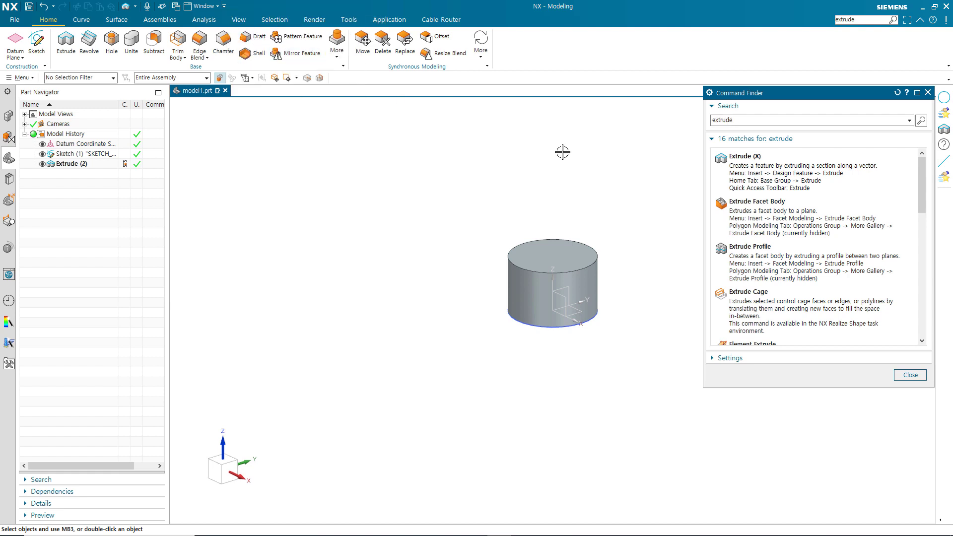
- Add the Extrude command to the Top Border Bar from the search results and remove it again
{"action": "right_click", "coordinate": [816, 179]}
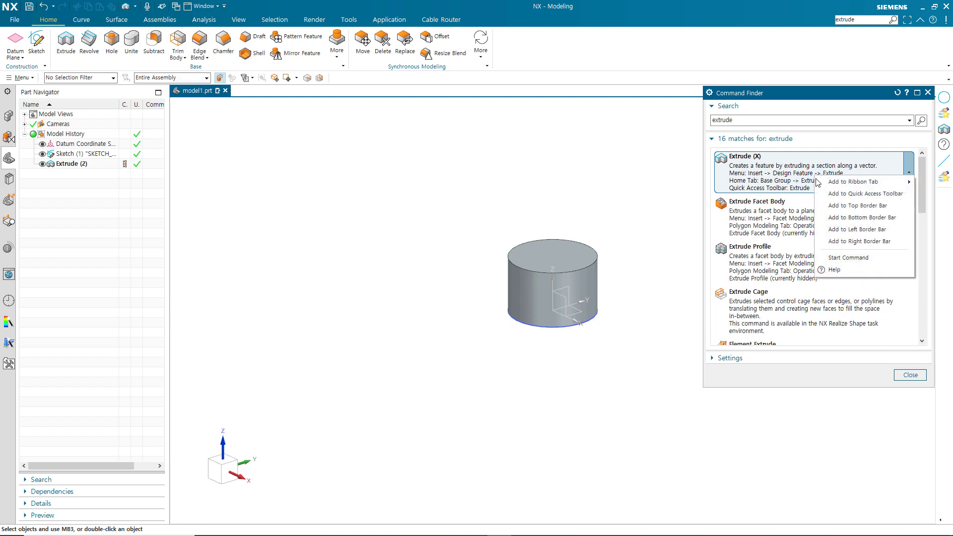
{"action": "left_click", "coordinate": [872, 206]}
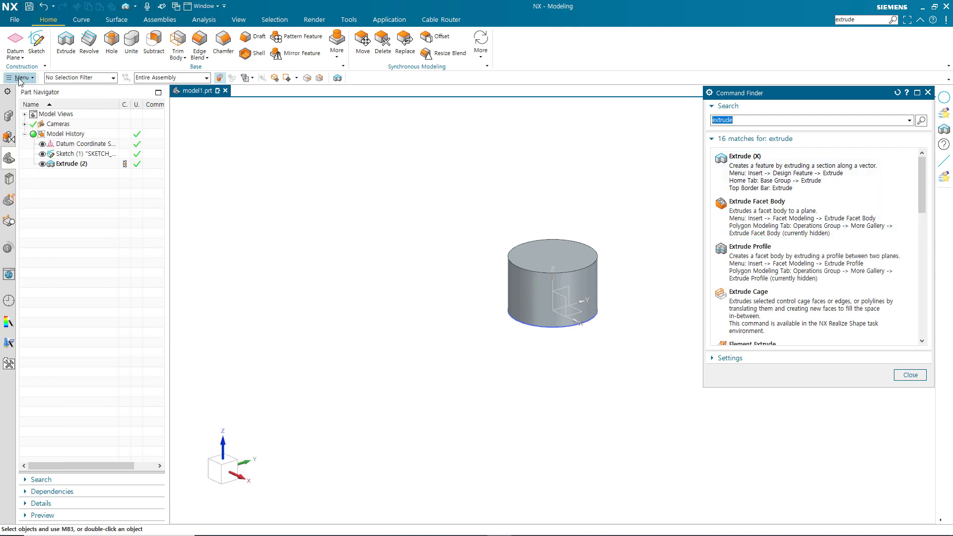
{"action": "right_click", "coordinate": [338, 78]}
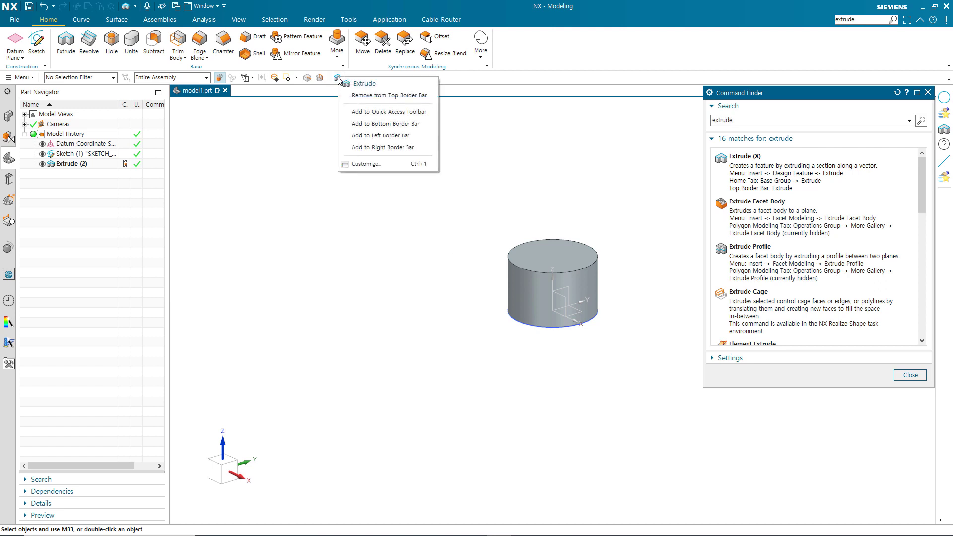
{"action": "left_click", "coordinate": [355, 96]}
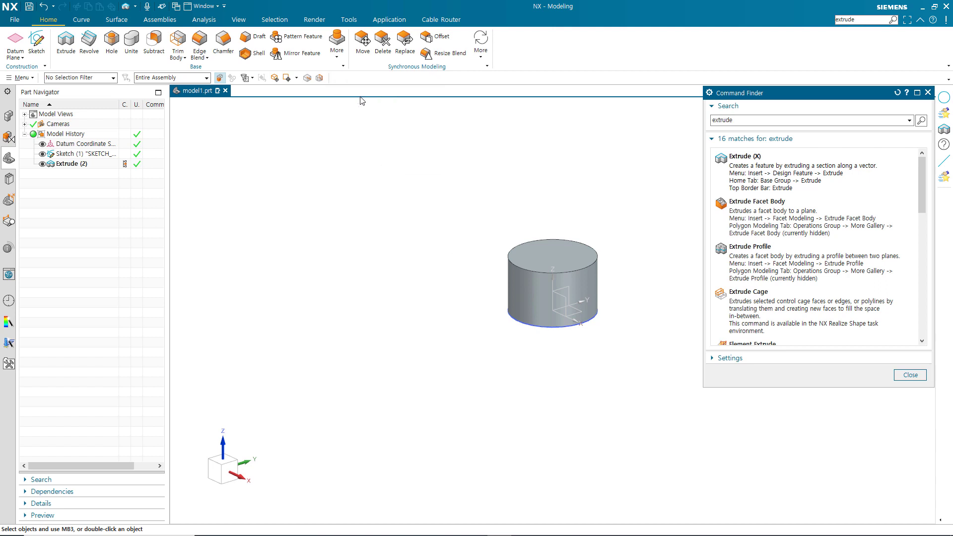
- Add the Extrude command to the Left Border Bar from the search results and remove it again
{"action": "right_click", "coordinate": [811, 179]}
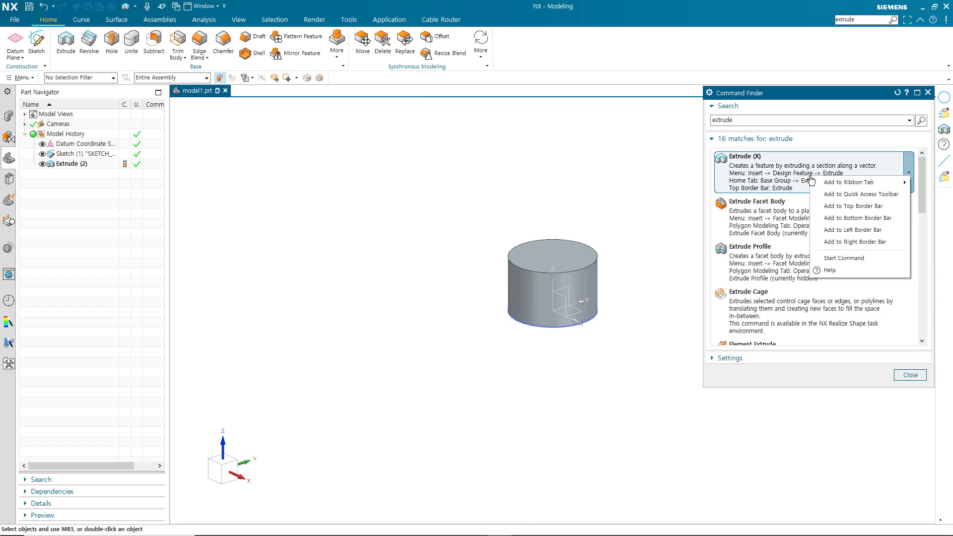
{"action": "left_click", "coordinate": [842, 231]}
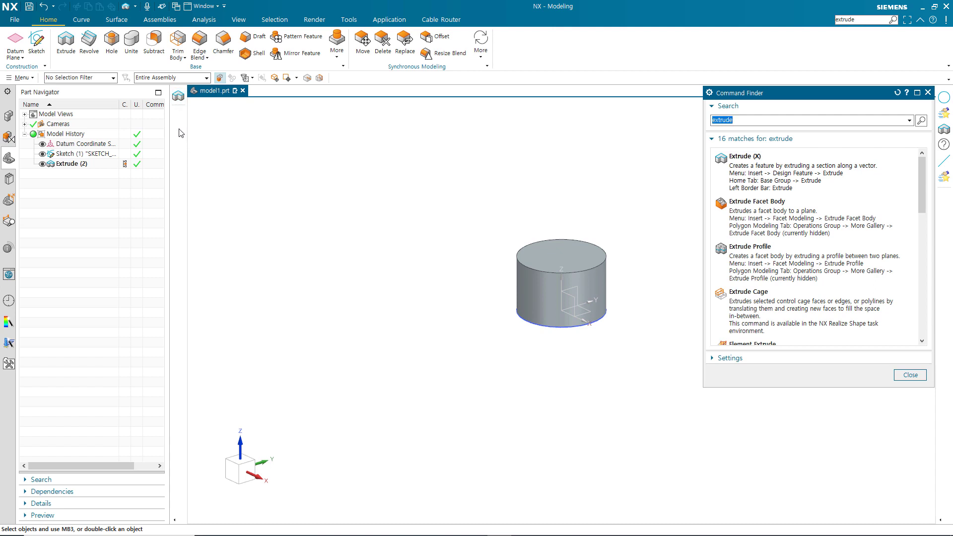
{"action": "right_click", "coordinate": [179, 100]}
{"action": "left_click", "coordinate": [210, 117]}
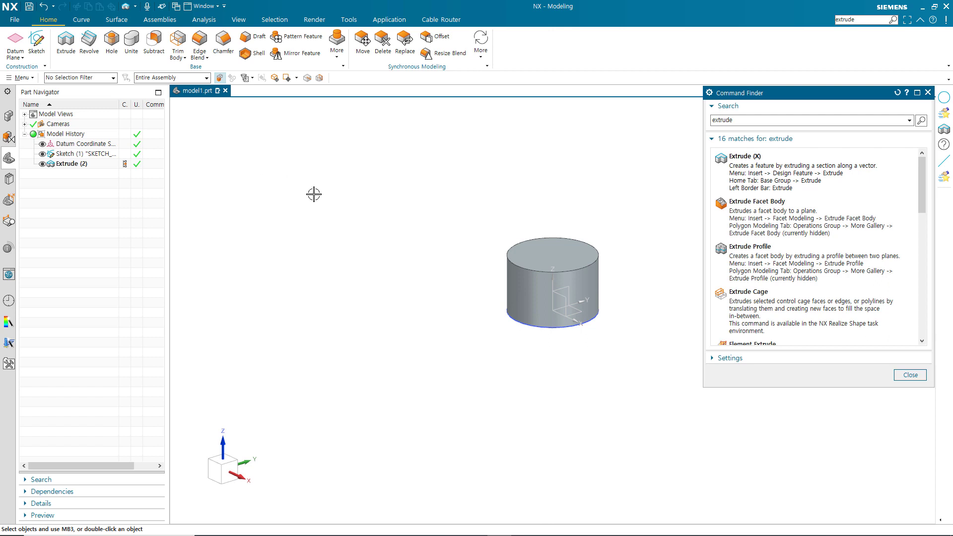
- Start an Extrude of the cylinder's top circular edge from the search results and give it a Two-Sided offset
{"action": "left_click", "coordinate": [750, 175]}
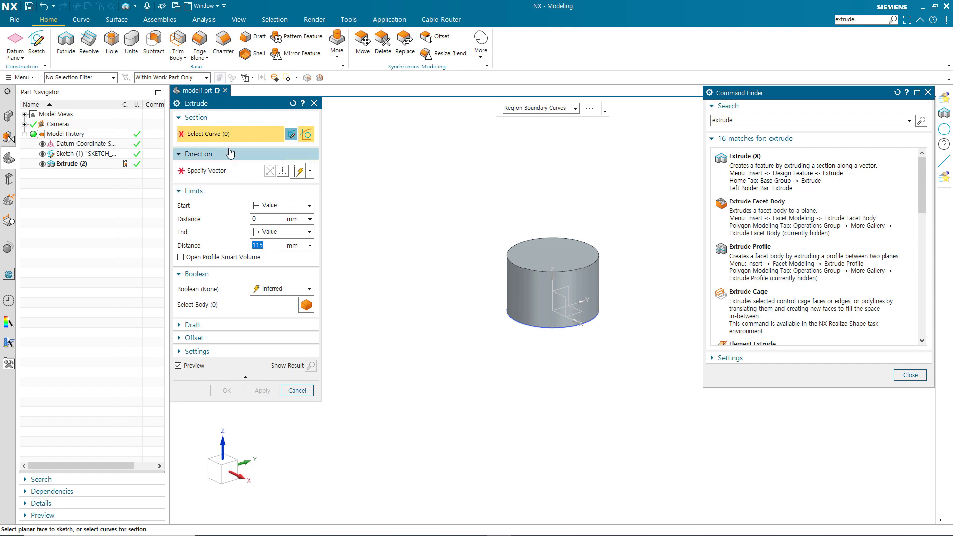
{"action": "left_click", "coordinate": [535, 269]}
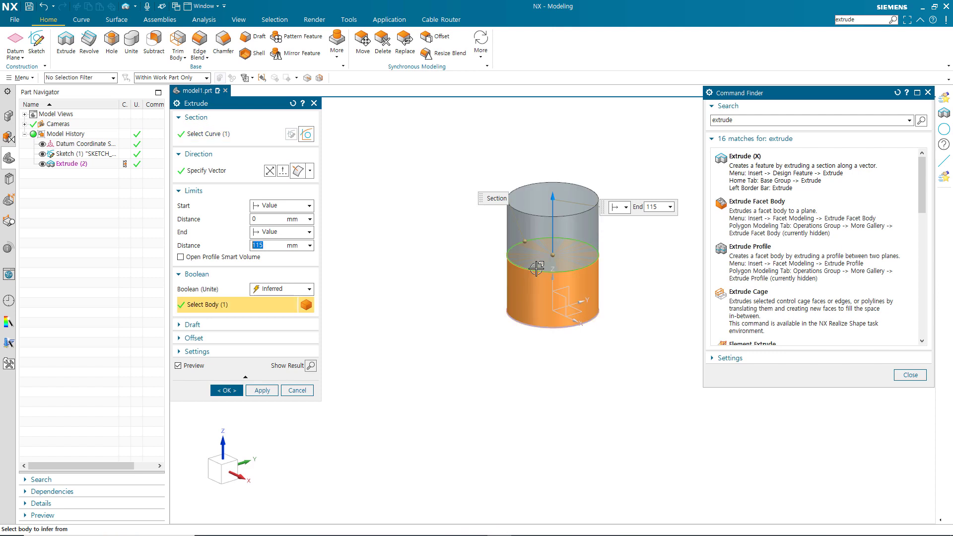
{"action": "left_click", "coordinate": [181, 341]}
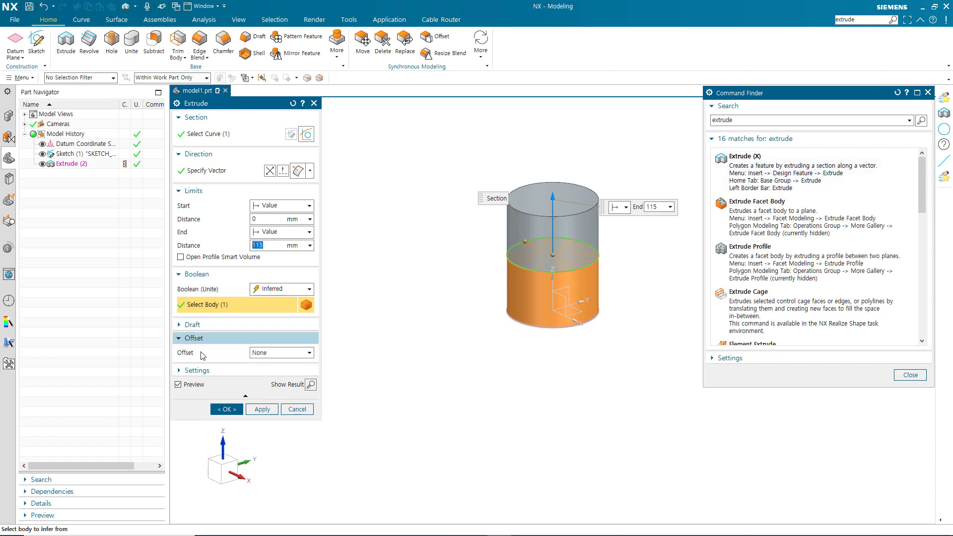
{"action": "left_click", "coordinate": [273, 354]}
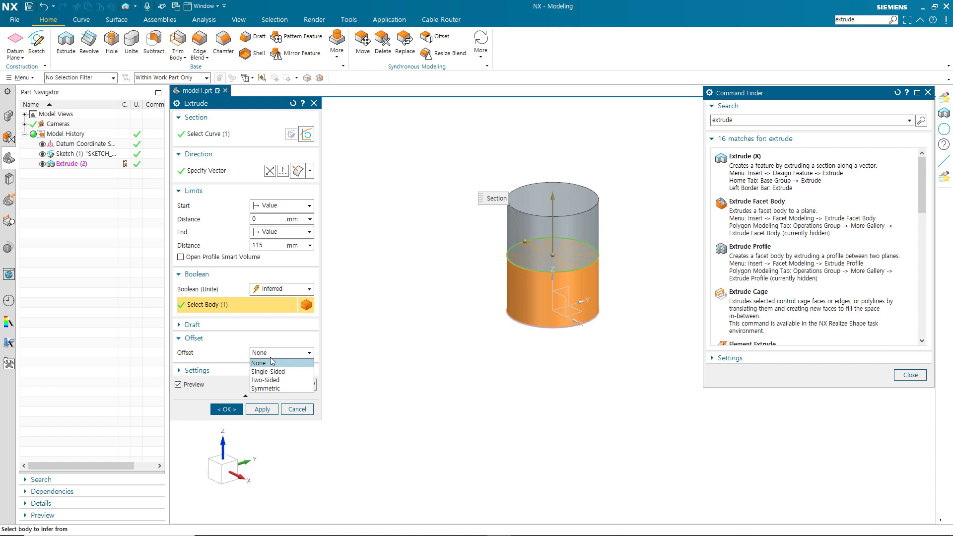
{"action": "left_click", "coordinate": [277, 383]}
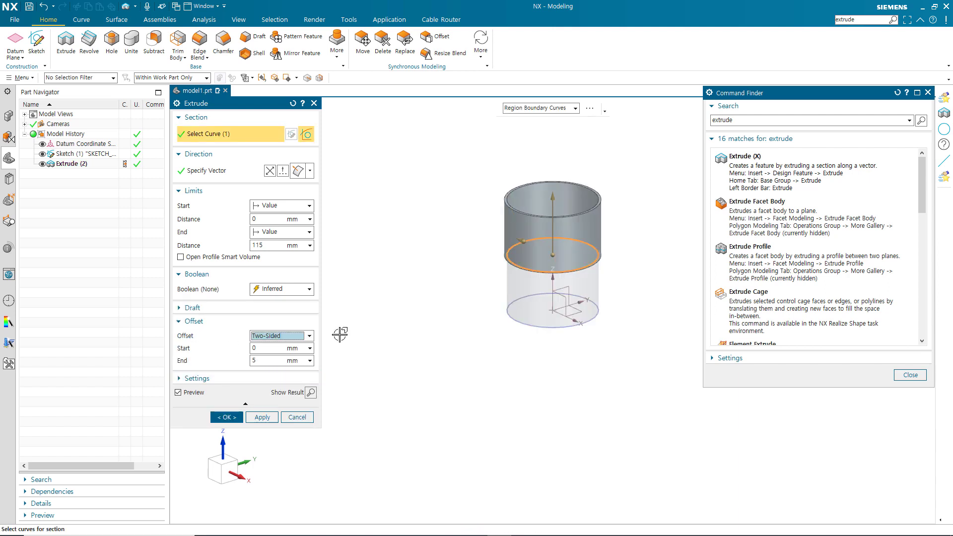
- Try an end offset of 20 mm on the extrusion and inspect the preview from the side
{"action": "left_click", "coordinate": [260, 361]}
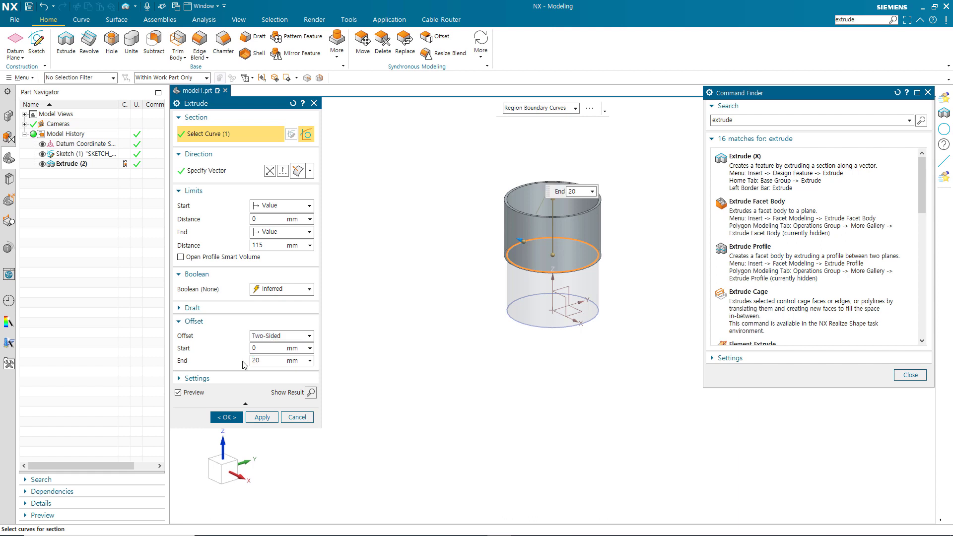
{"action": "type", "text": "20"}
{"action": "key", "text": "Return"}
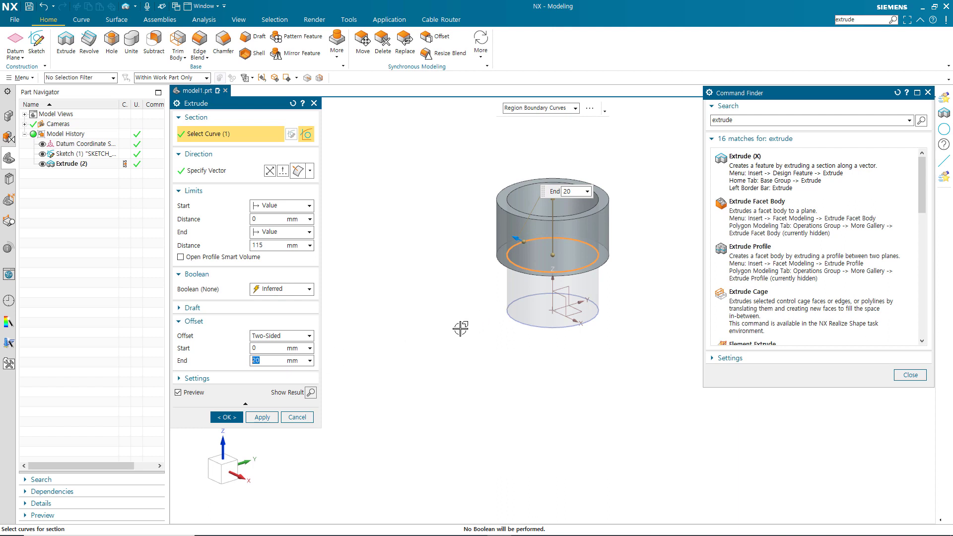
{"action": "mouse_move", "coordinate": [471, 330]}
{"action": "middle_mouse_down"}
{"action": "mouse_move", "coordinate": [466, 362]}
{"action": "mouse_move", "coordinate": [481, 301]}
{"action": "mouse_move", "coordinate": [482, 318]}
{"action": "middle_mouse_up"}
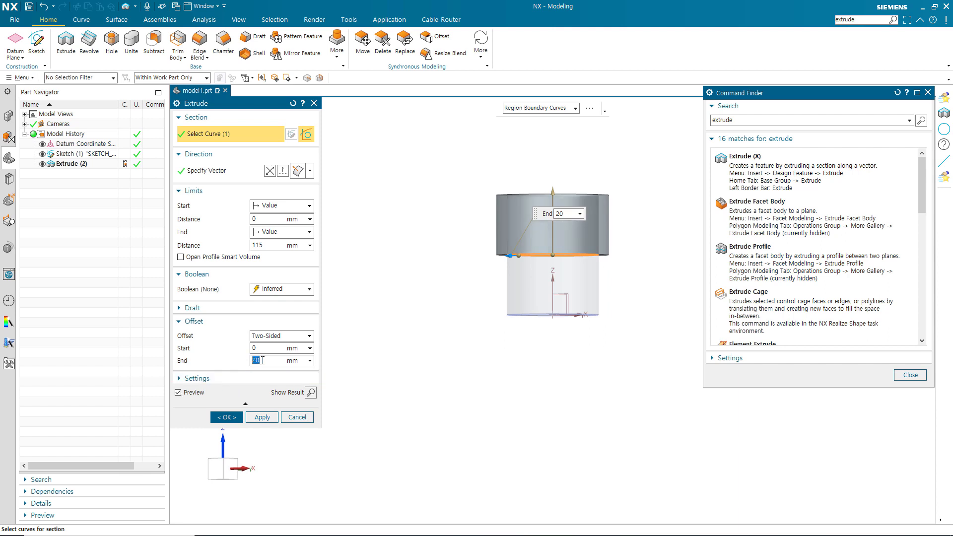
- Set the extrusion's end offset to -20 mm, create the feature and inspect the hollow upper part
{"action": "type", "text": "-20"}
{"action": "key", "text": "Return"}
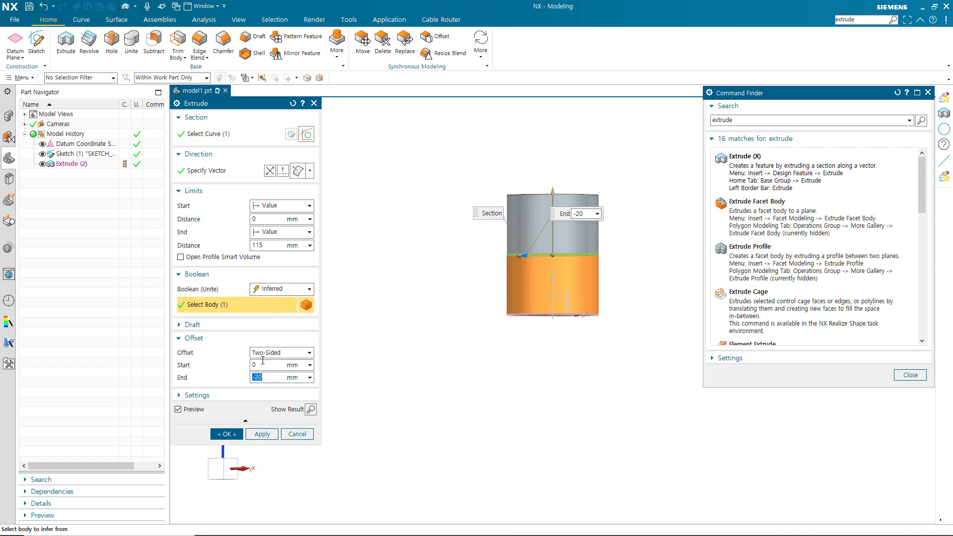
{"action": "left_click", "coordinate": [226, 434]}
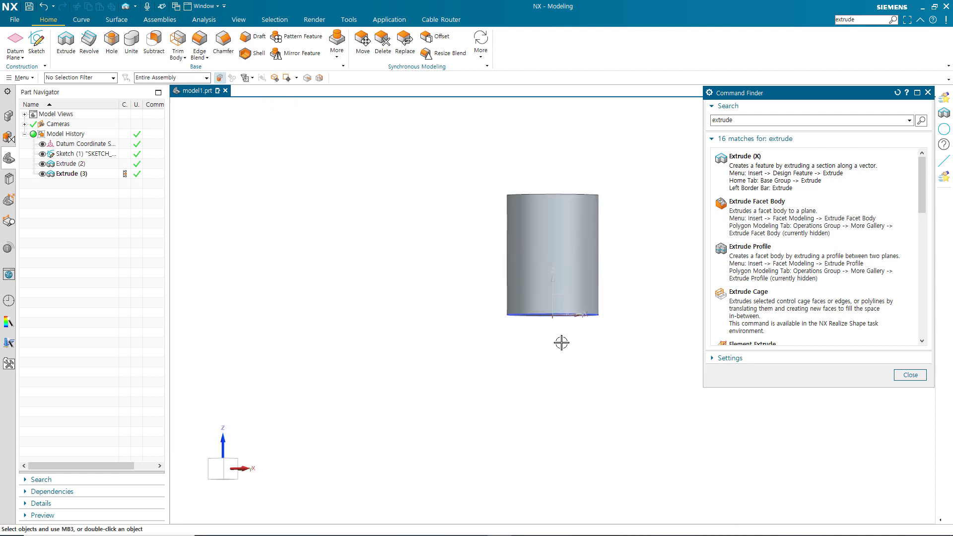
{"action": "middle_click_drag", "start_coordinate": [559, 340], "coordinate": [573, 405]}
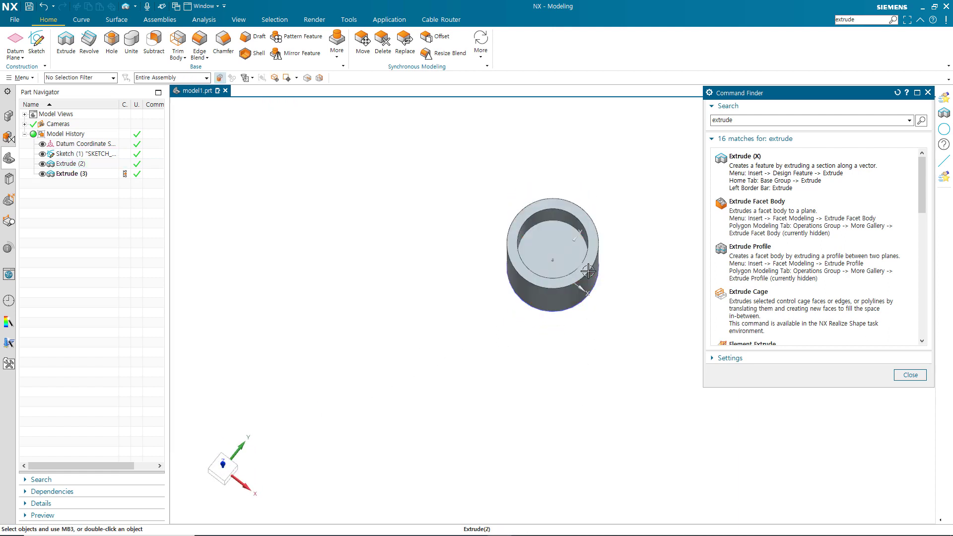
{"action": "middle_click_drag", "start_coordinate": [585, 293], "coordinate": [549, 211]}
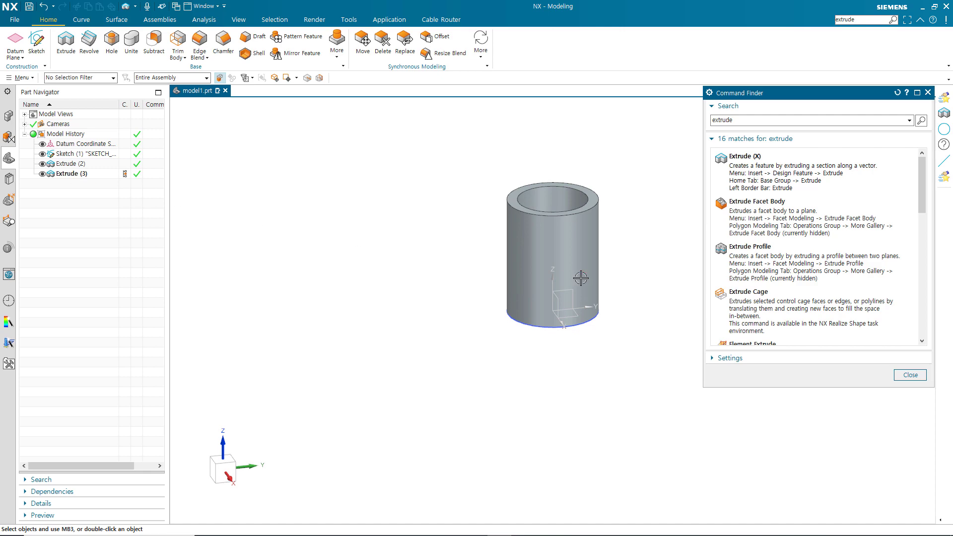
- Look up where Extrude sits among the design feature commands, and close Command Finder
{"action": "mouse_move", "coordinate": [812, 217]}
{"action": "mouse_move", "coordinate": [764, 171]}
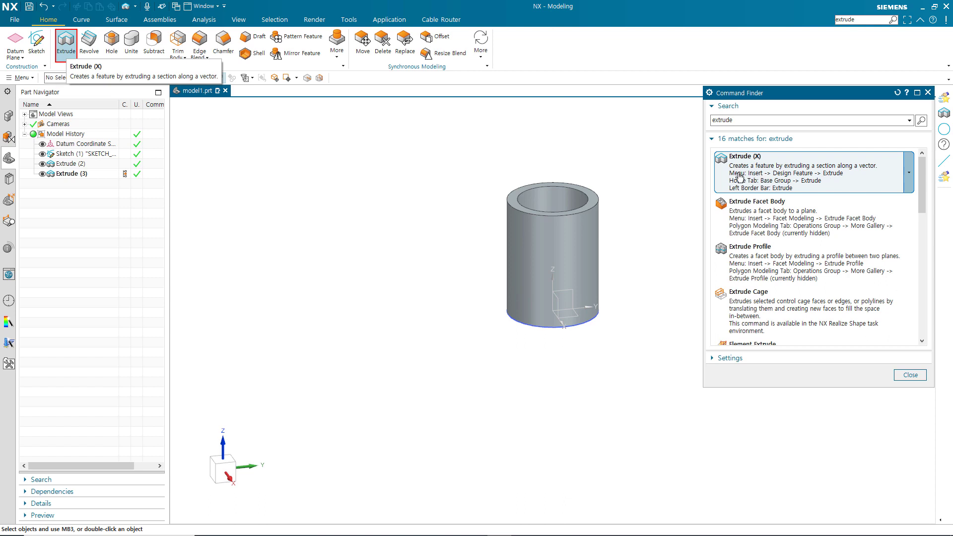
{"action": "left_click", "coordinate": [32, 78]}
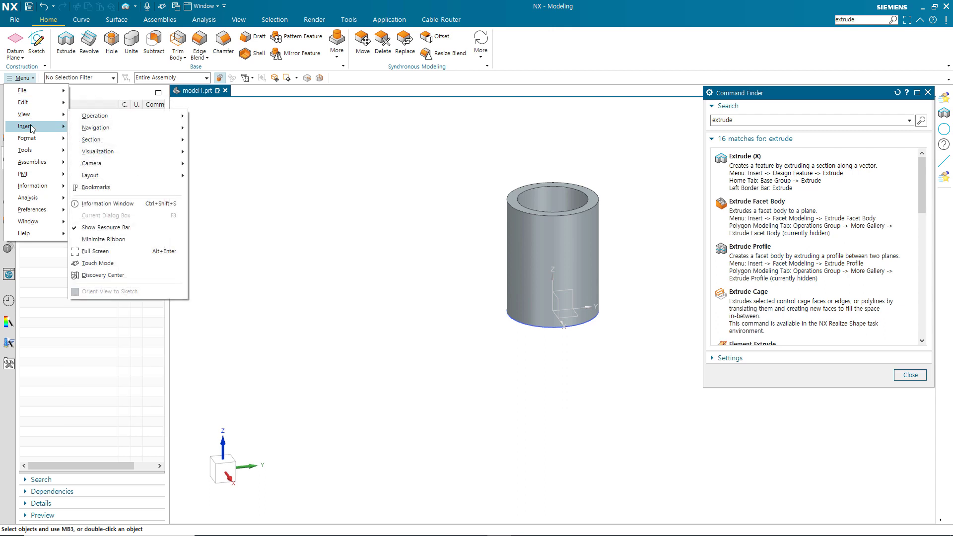
{"action": "mouse_move", "coordinate": [31, 127]}
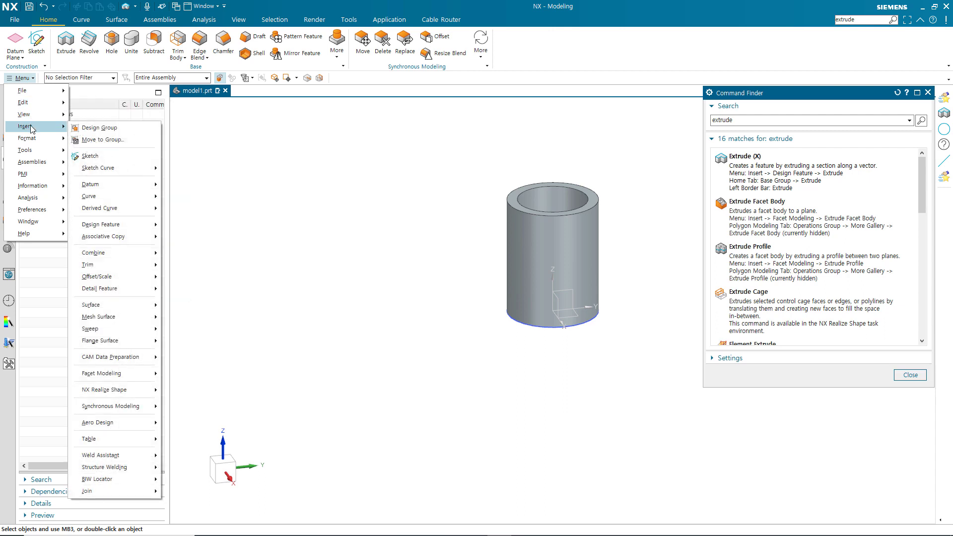
{"action": "mouse_move", "coordinate": [117, 227]}
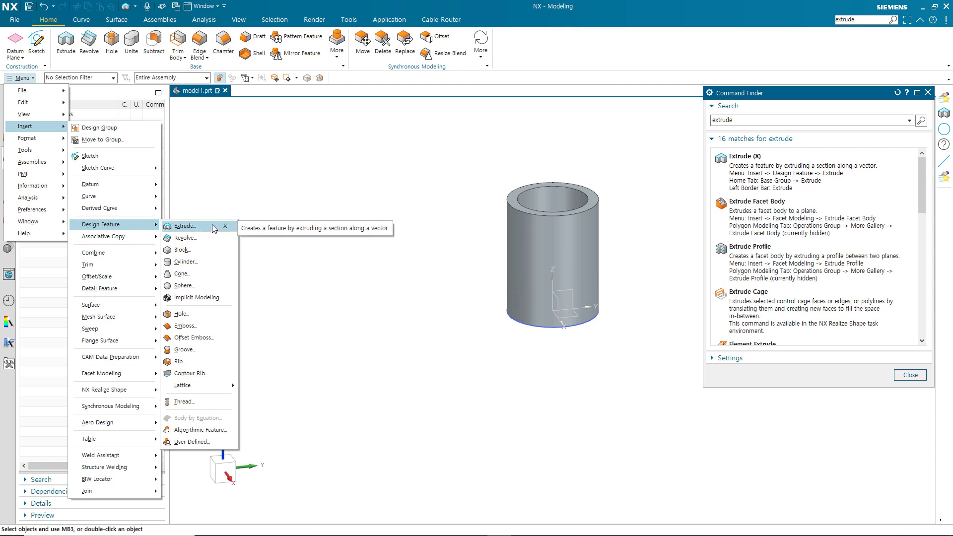
{"action": "mouse_move", "coordinate": [738, 181]}
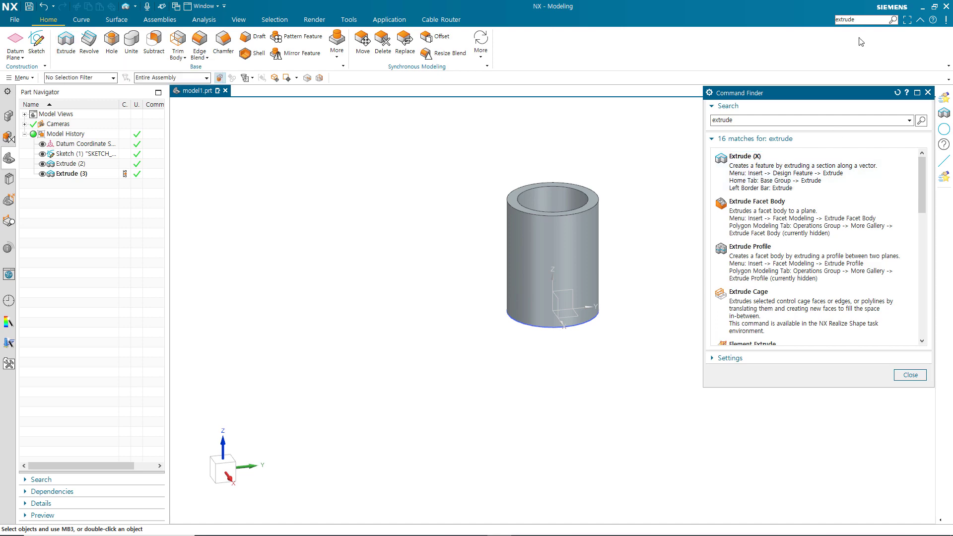
{"action": "left_click", "coordinate": [910, 375]}
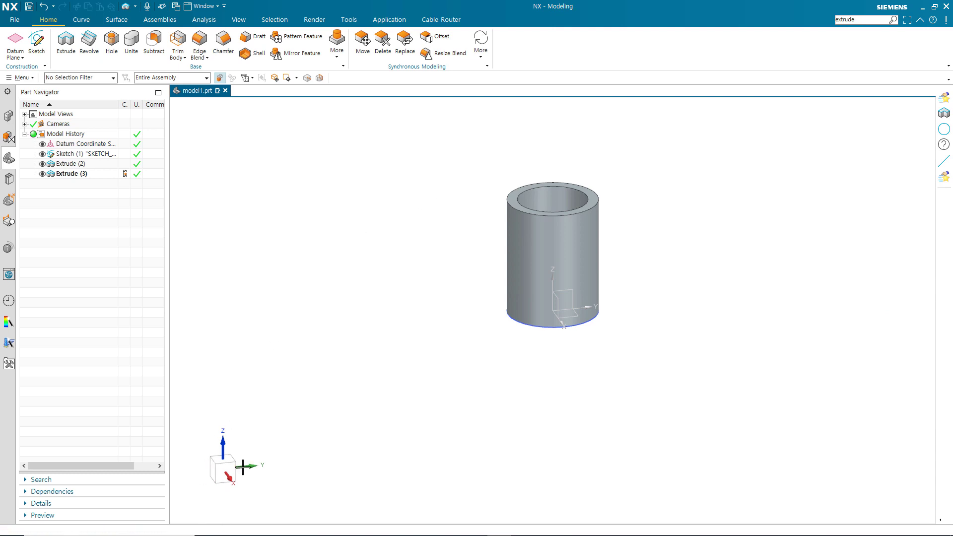
{"action": "left_click", "coordinate": [570, 231]}
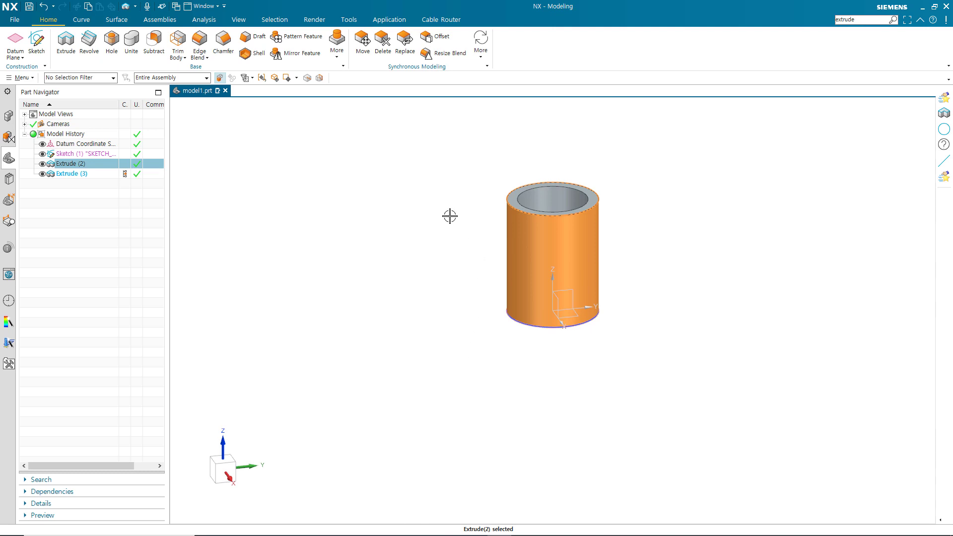
{"action": "key", "text": "Escape"}
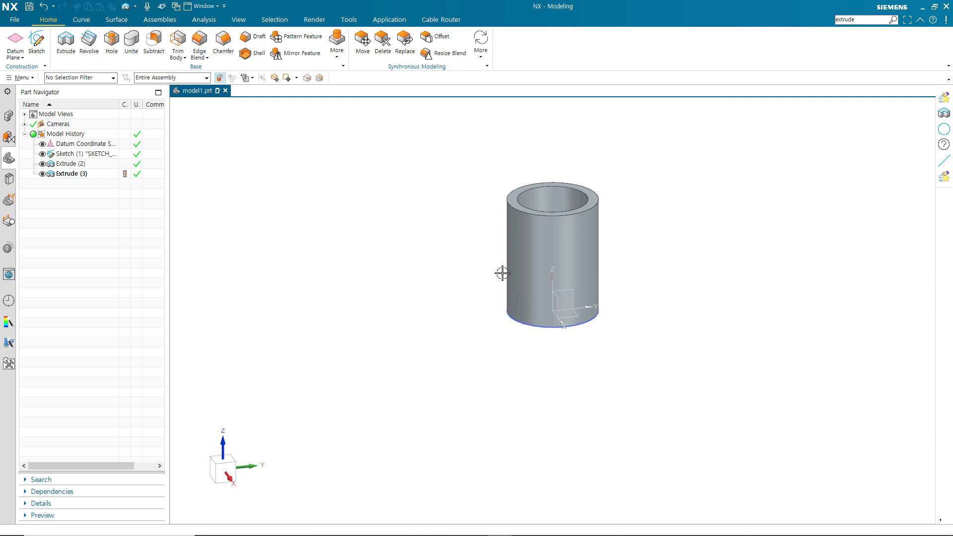
{"action": "mouse_move", "coordinate": [502, 270]}
{"action": "middle_mouse_down"}
{"action": "mouse_move", "coordinate": [501, 258]}
{"action": "mouse_move", "coordinate": [505, 283]}
{"action": "middle_mouse_up"}
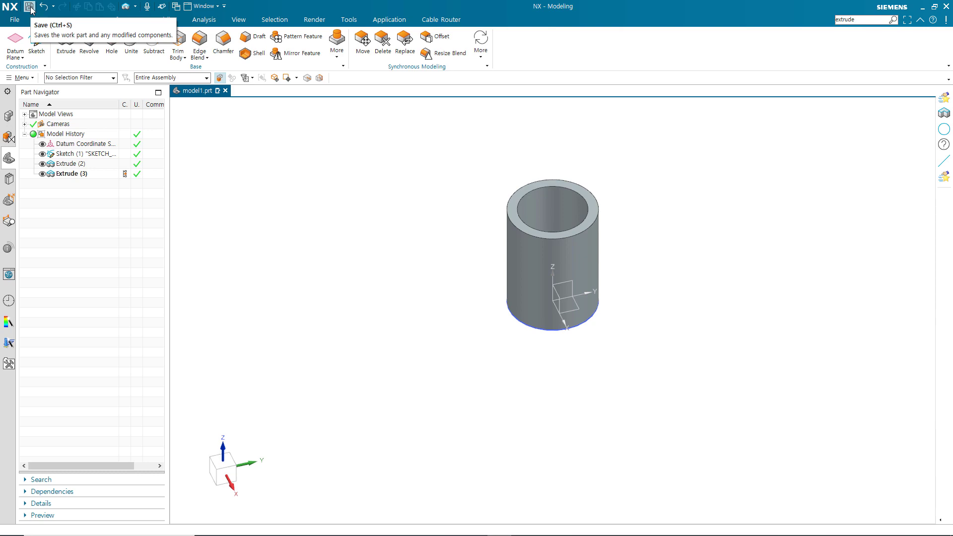
- Save the part as test1.prt in the 샘플파일 folder under D:\NX 2000 강좌
{"action": "left_click", "coordinate": [16, 20]}
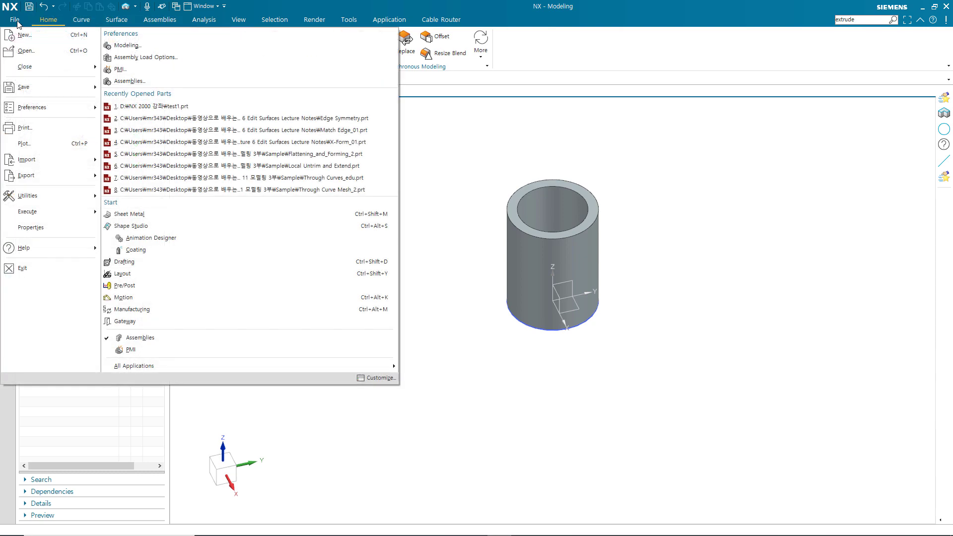
{"action": "mouse_move", "coordinate": [28, 87]}
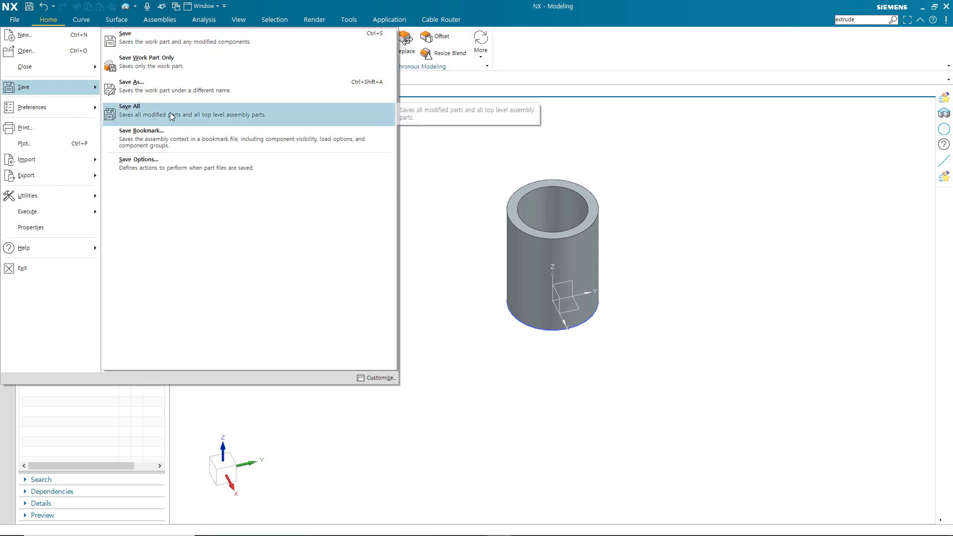
{"action": "left_click", "coordinate": [147, 41]}
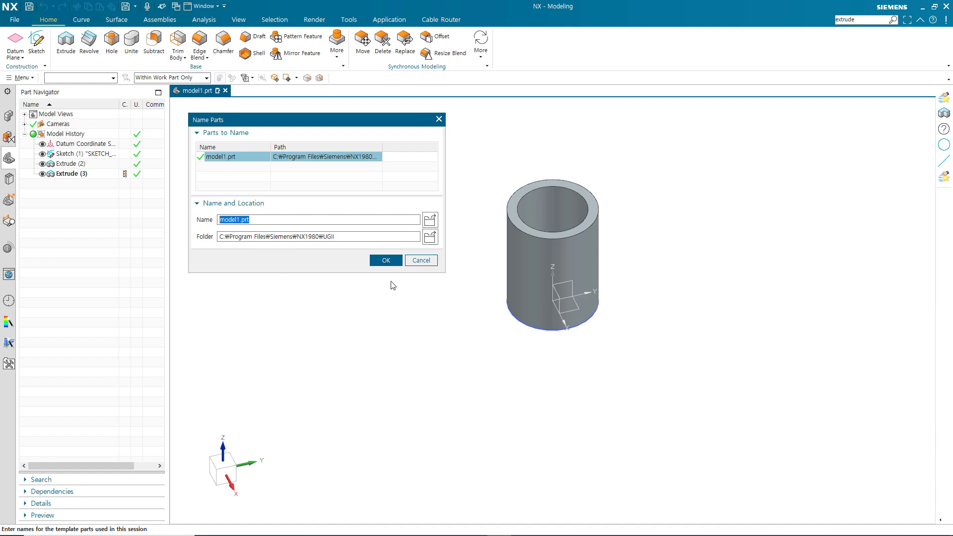
{"action": "left_click", "coordinate": [432, 219]}
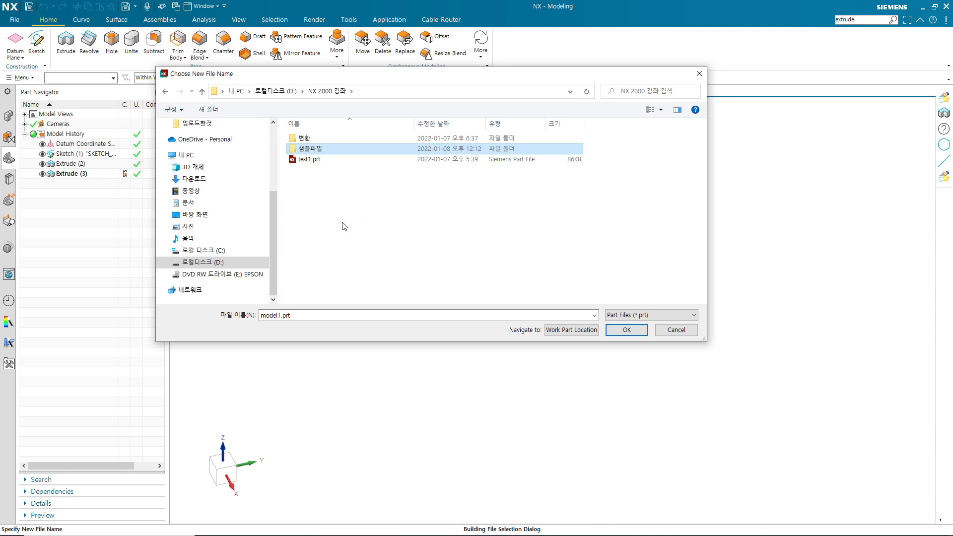
{"action": "double_click", "coordinate": [300, 148]}
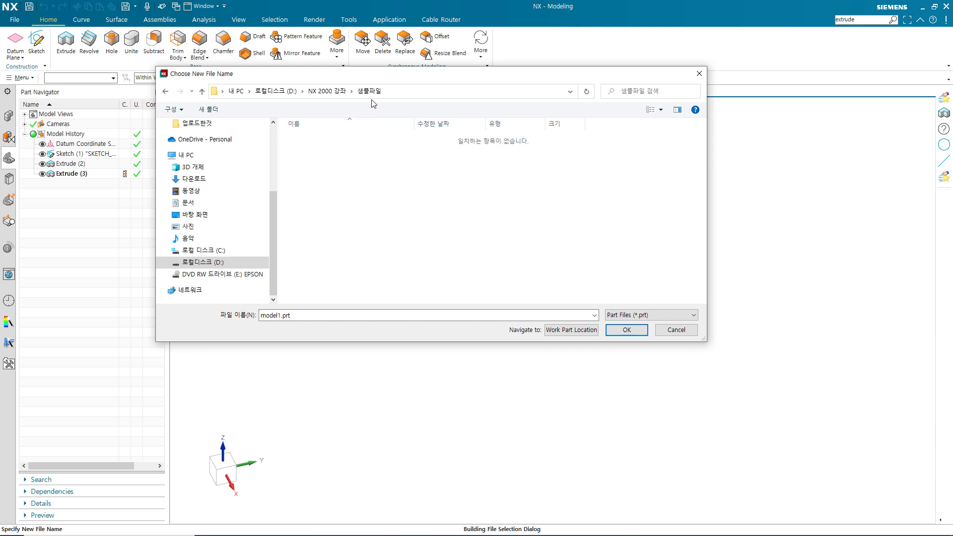
{"action": "double_click", "coordinate": [301, 316]}
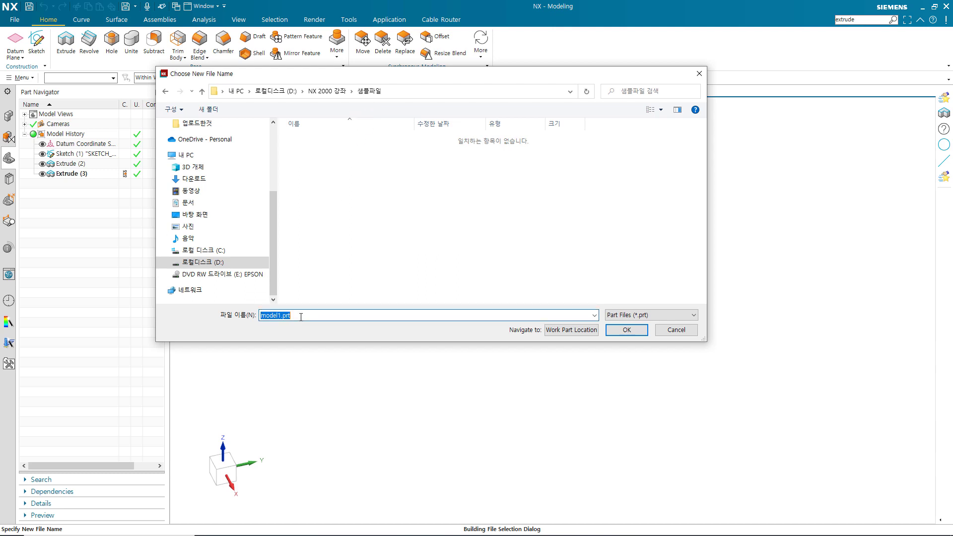
{"action": "type", "text": "test1"}
{"action": "left_click", "coordinate": [623, 331]}
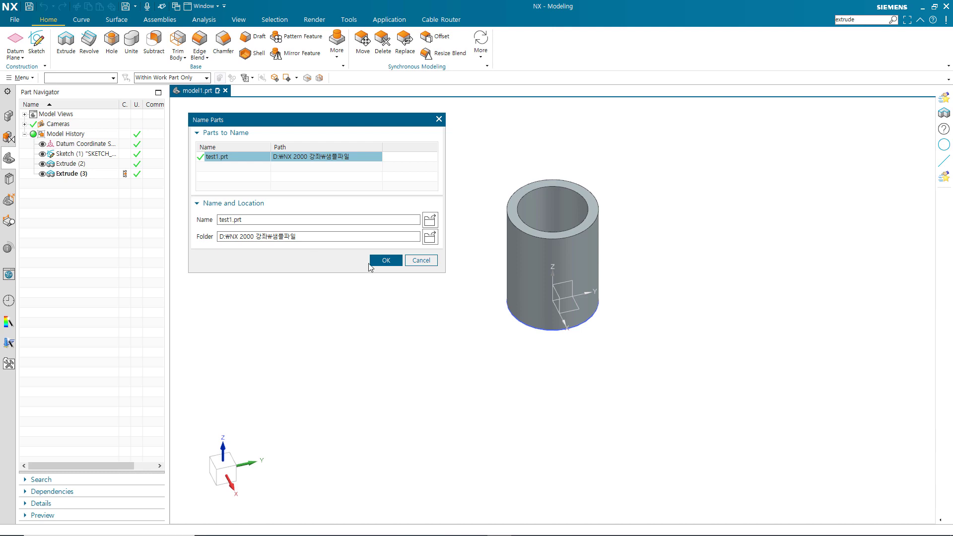
{"action": "left_click", "coordinate": [385, 261]}
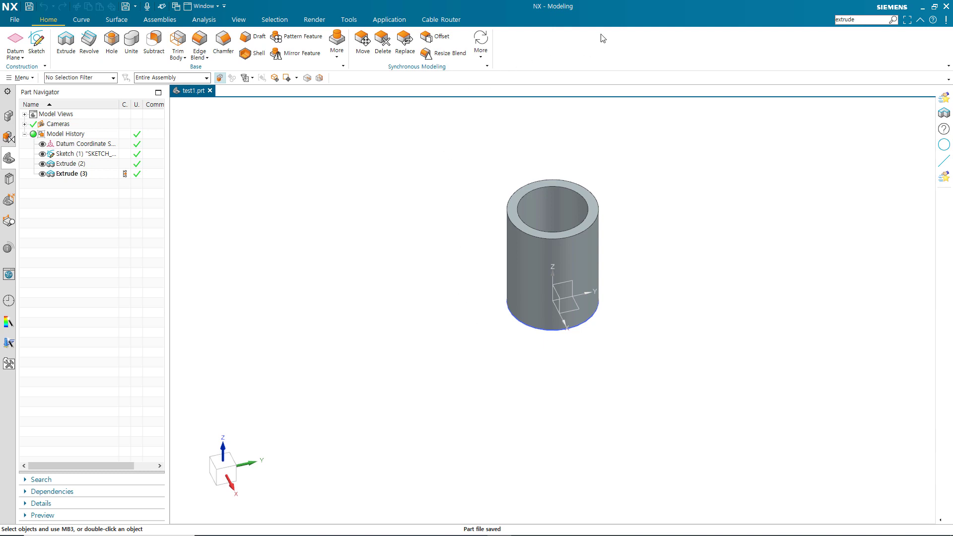
- Hide the Quick Access Toolbar from the interface and restore it
{"action": "right_click", "coordinate": [614, 52]}
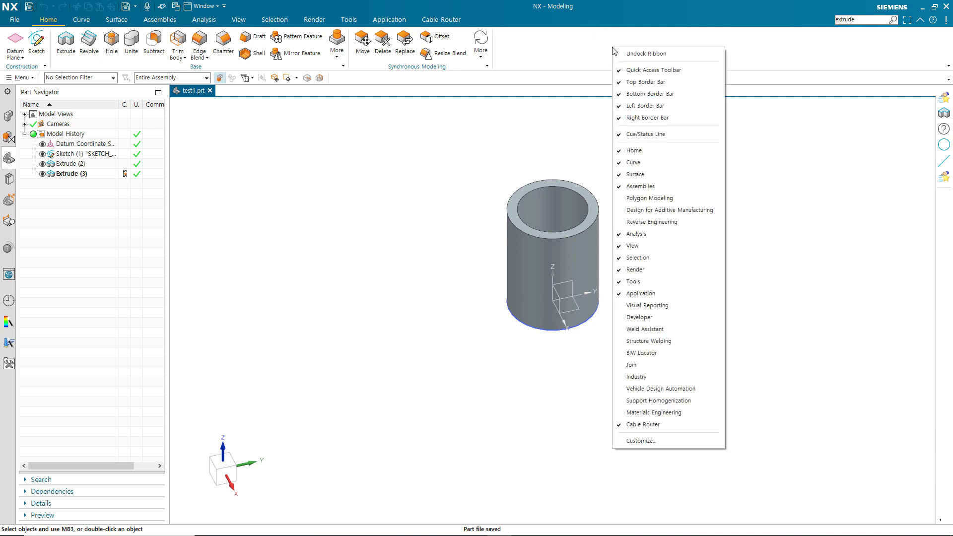
{"action": "left_click", "coordinate": [640, 71]}
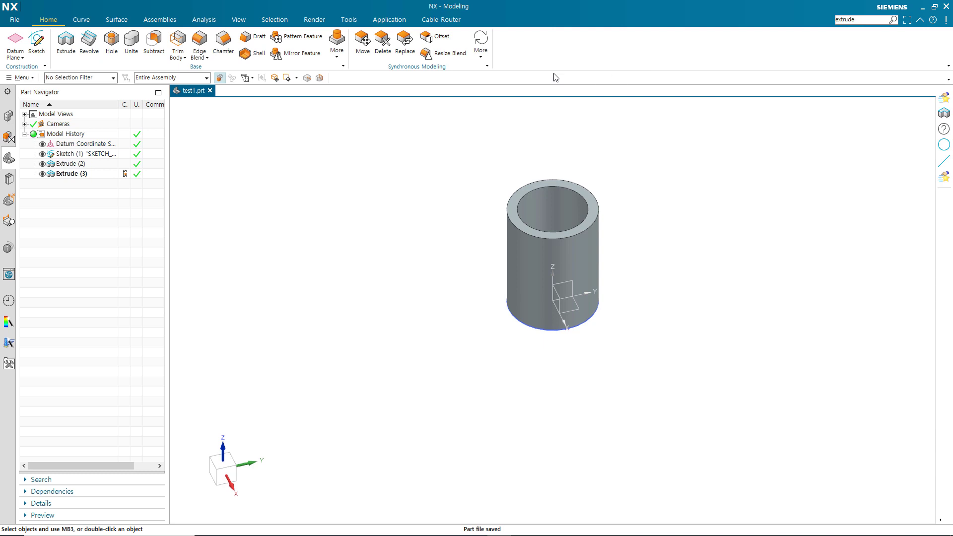
{"action": "right_click", "coordinate": [587, 36]}
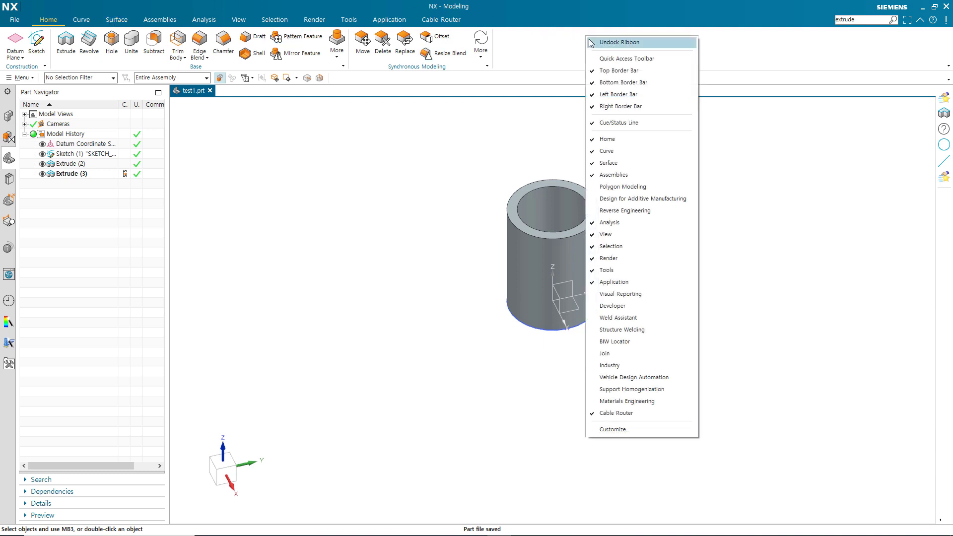
{"action": "left_click", "coordinate": [620, 59]}
- Hide the Top Border Bar with its selection filters and restore it
{"action": "right_click", "coordinate": [619, 48]}
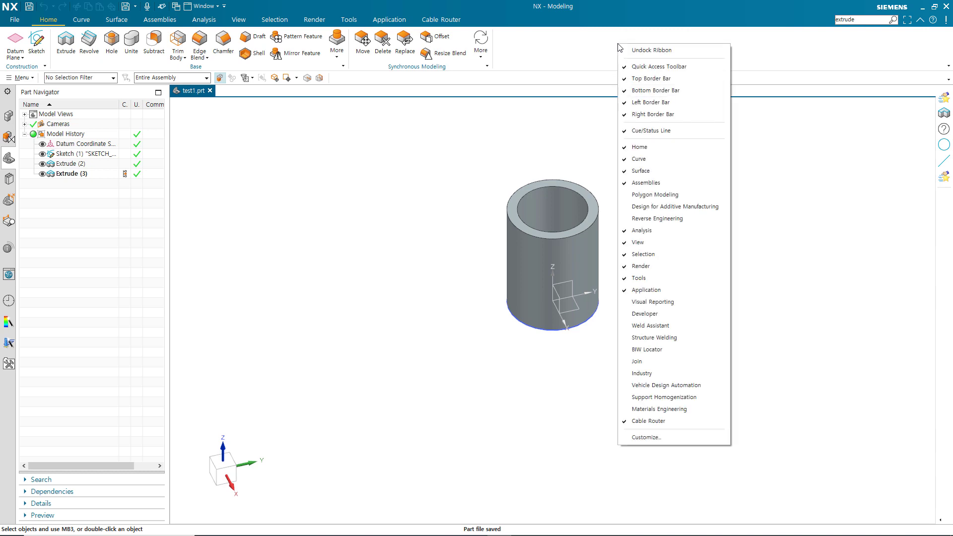
{"action": "left_click", "coordinate": [648, 80]}
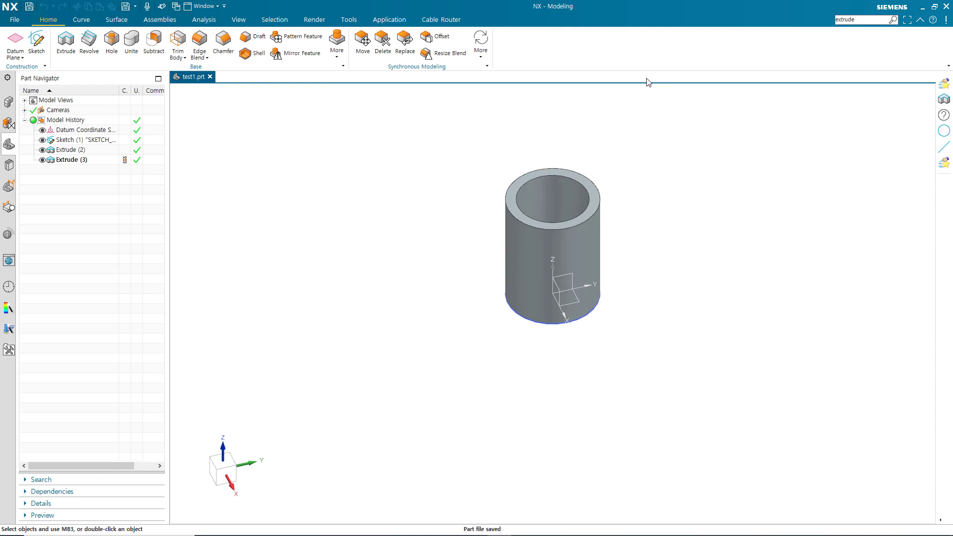
{"action": "right_click", "coordinate": [655, 62]}
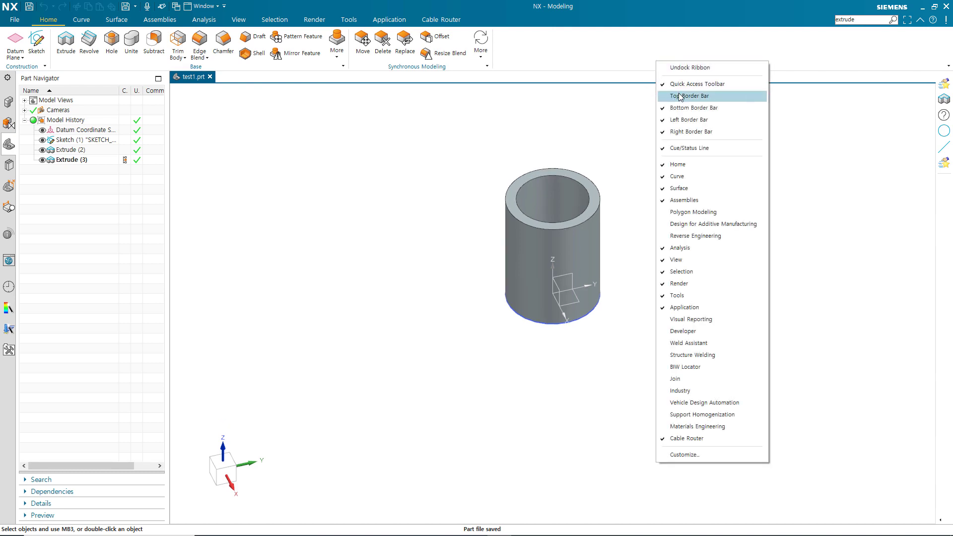
{"action": "left_click", "coordinate": [680, 95]}
- Add the Polygon Modeling command set to the ribbon and remove it again
{"action": "right_click", "coordinate": [657, 54]}
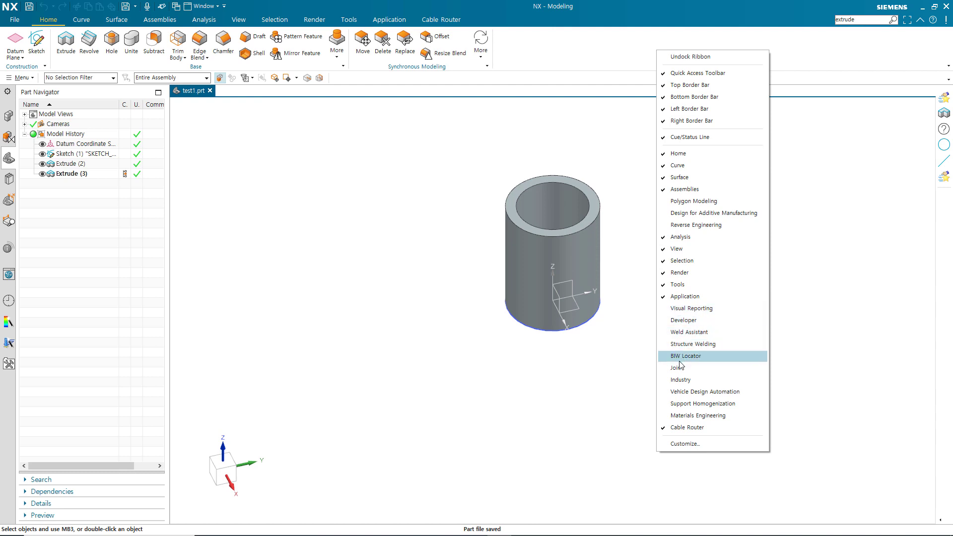
{"action": "left_click", "coordinate": [686, 201]}
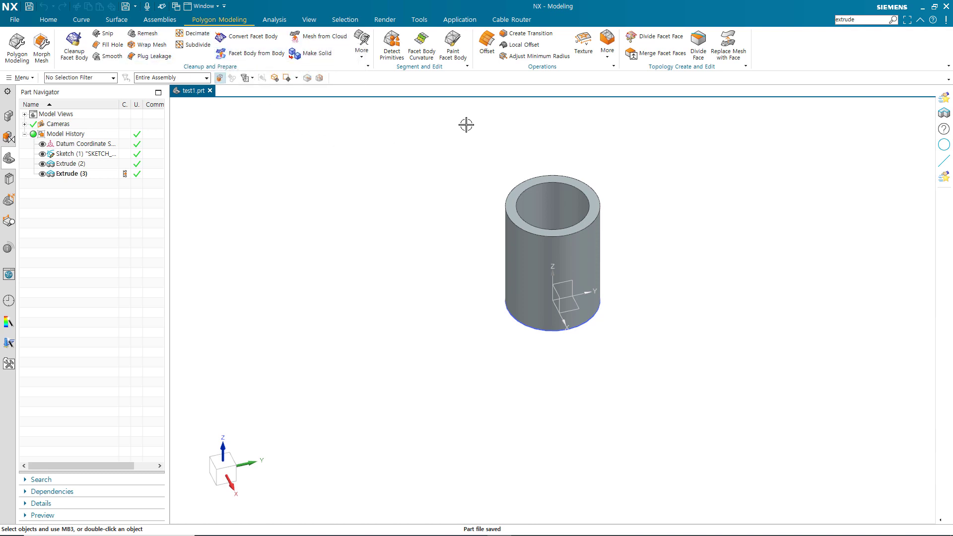
{"action": "right_click", "coordinate": [786, 51]}
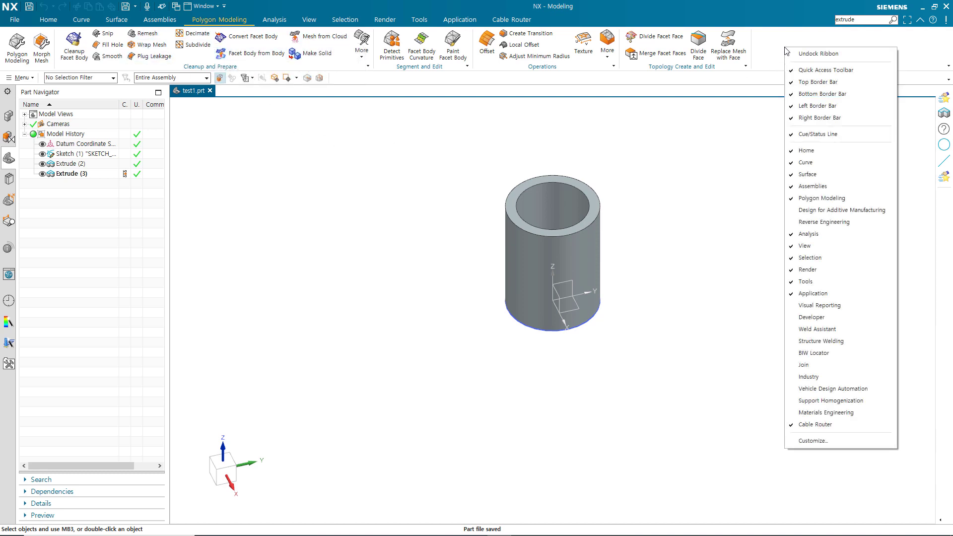
{"action": "left_click", "coordinate": [812, 200]}
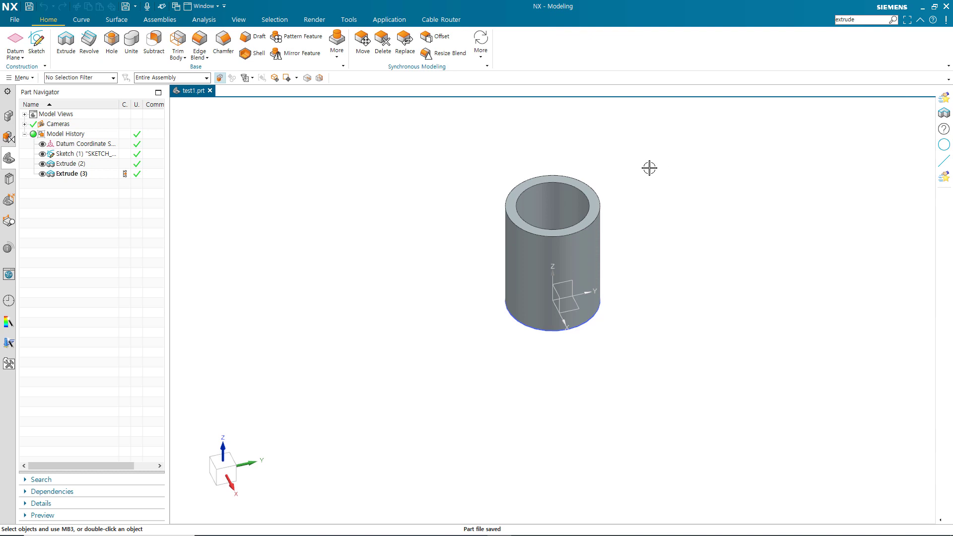
- Save the test1.prt part with the hollow cylinder
{"action": "middle_click_drag", "start_coordinate": [640, 209], "coordinate": [602, 262], "text": "shift"}
{"action": "key", "text": "ctrl+s"}
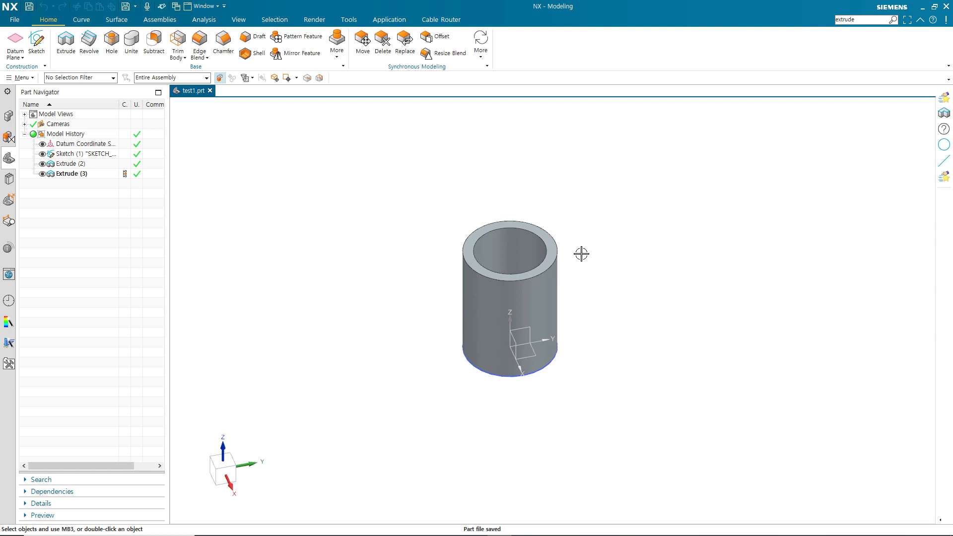